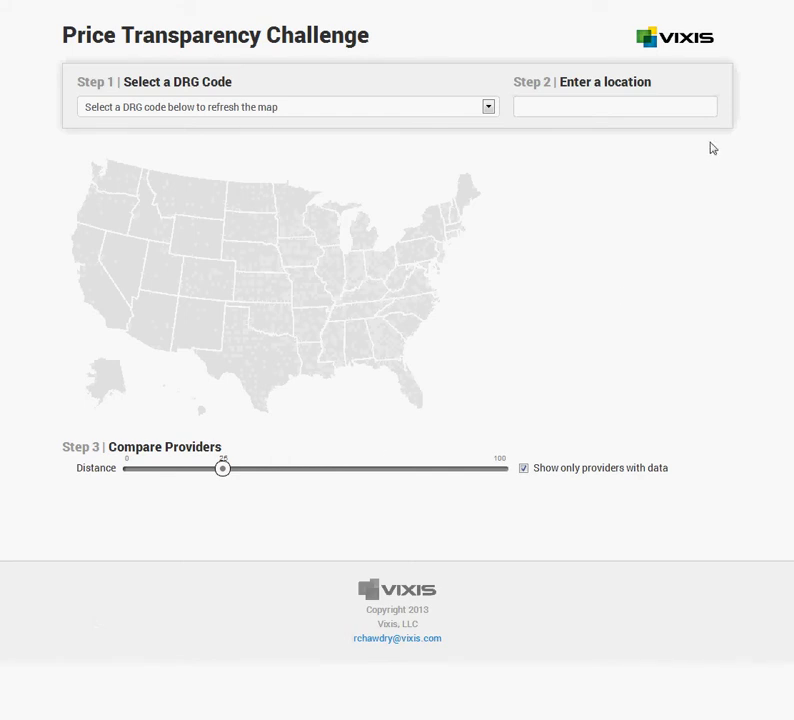
- Select DRG code 641, miscellaneous disorders of nutrition, metabolism, fluids/electrolytes without MCC, to refresh the map
left_click(489, 107)
scroll(386, 257, "down", 10)
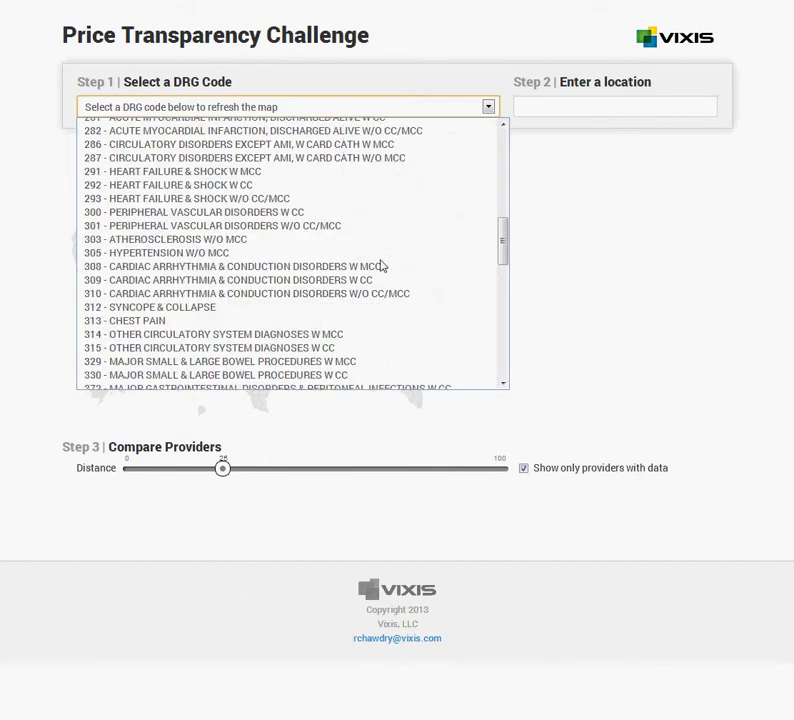
scroll(380, 265, "down", 15)
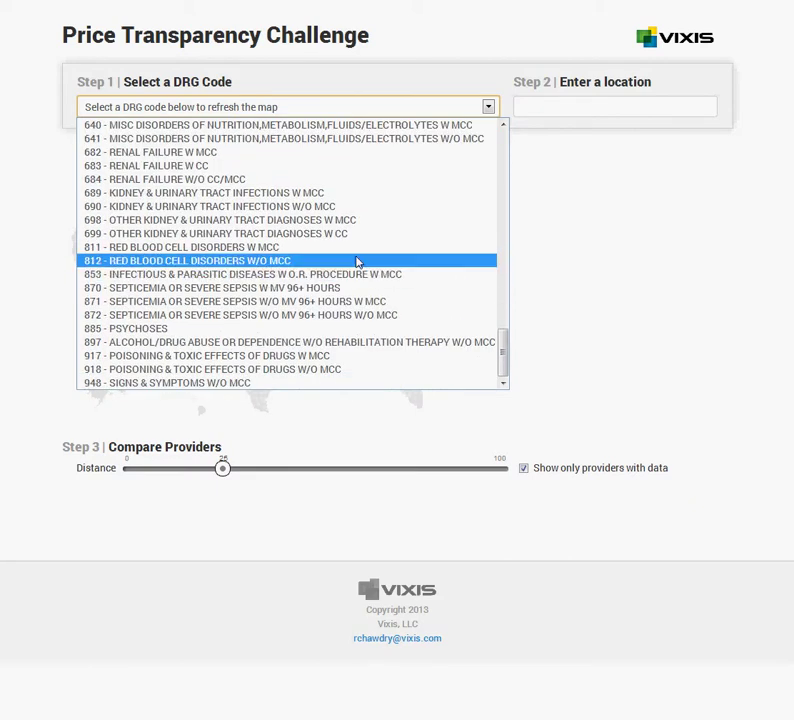
scroll(358, 262, "up", 2)
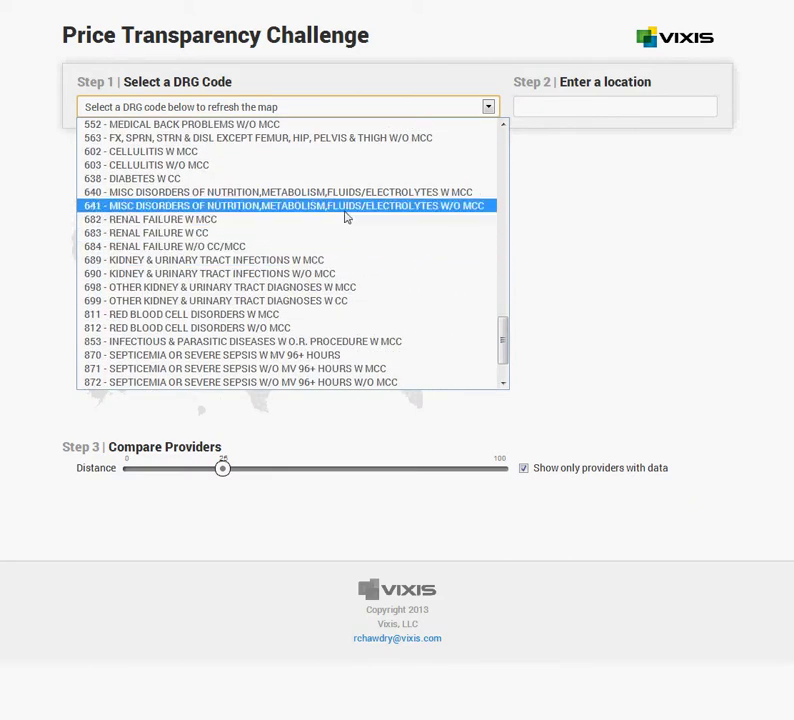
left_click(346, 206)
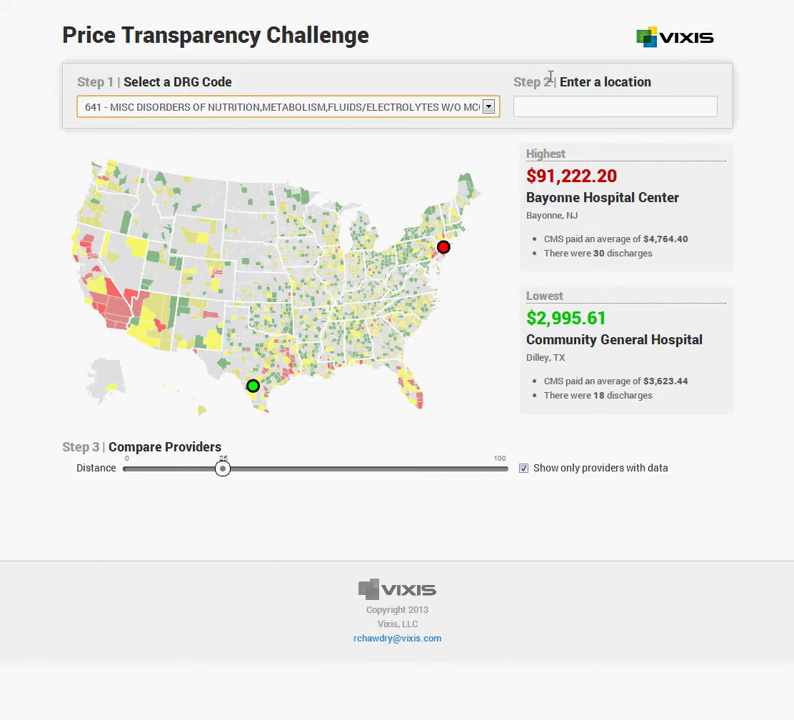
- Compare the price maps of successive DRG codes, going one by one from 563 through to 641
left_click(429, 108)
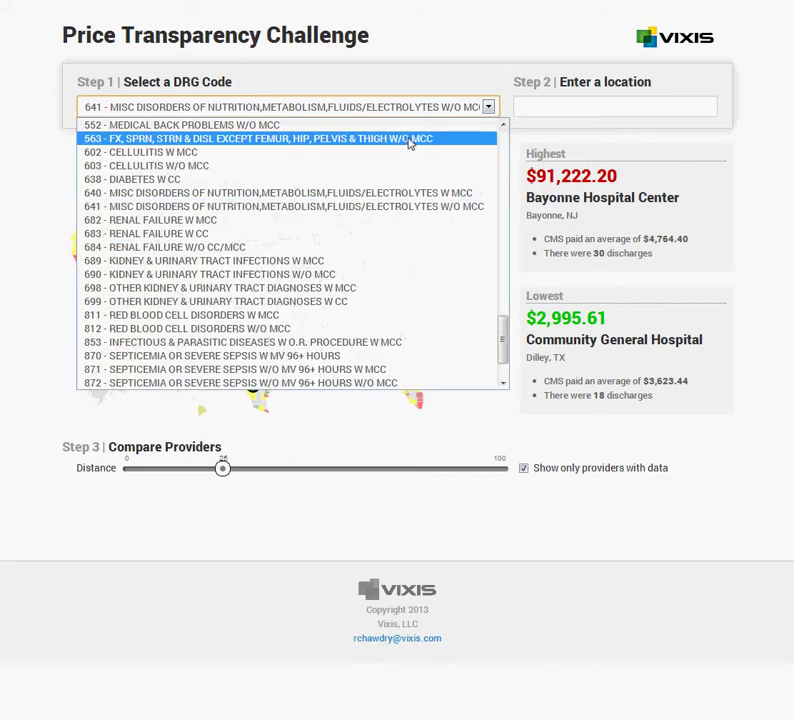
left_click(409, 141)
key("Down")
key("Down")
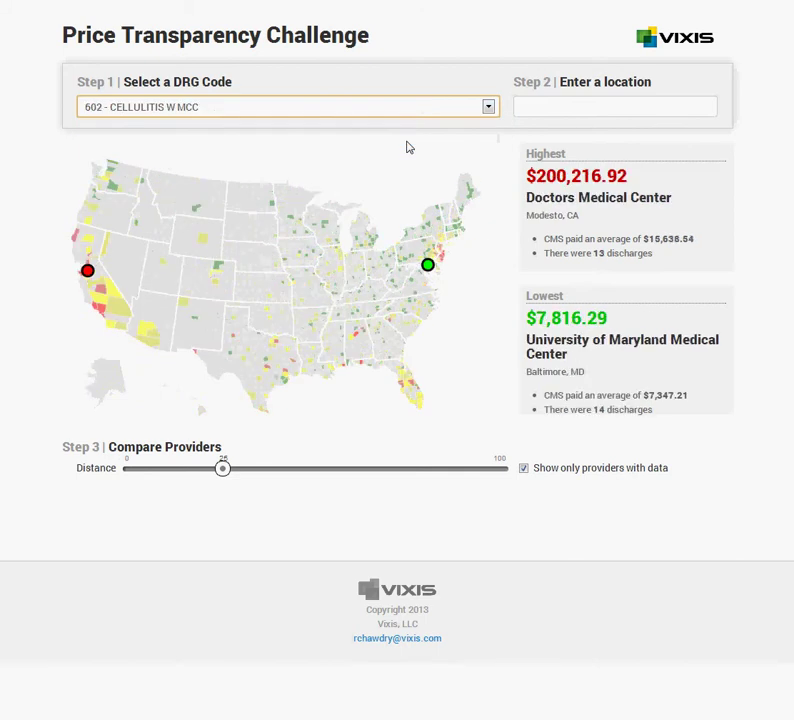
key("Down")
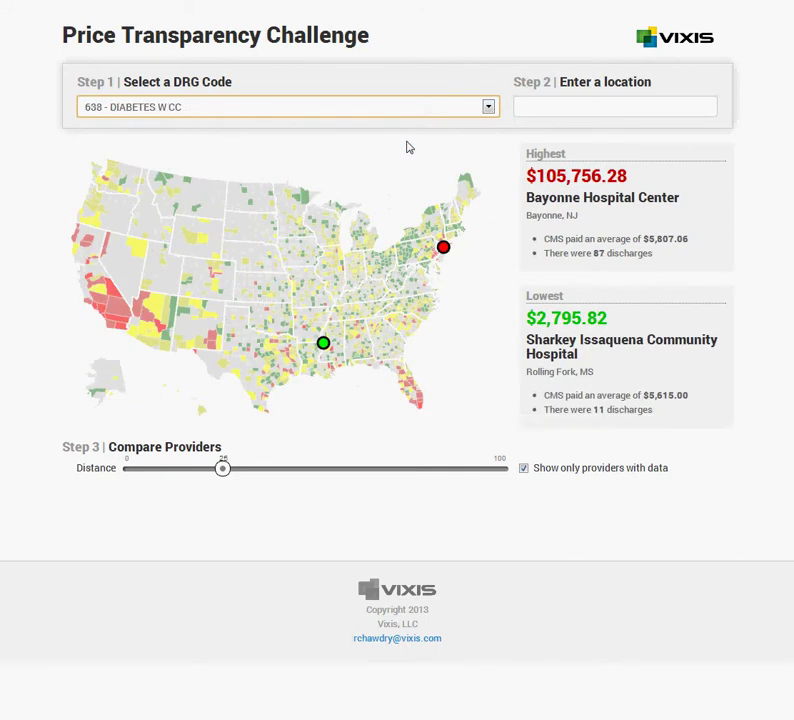
key("Down")
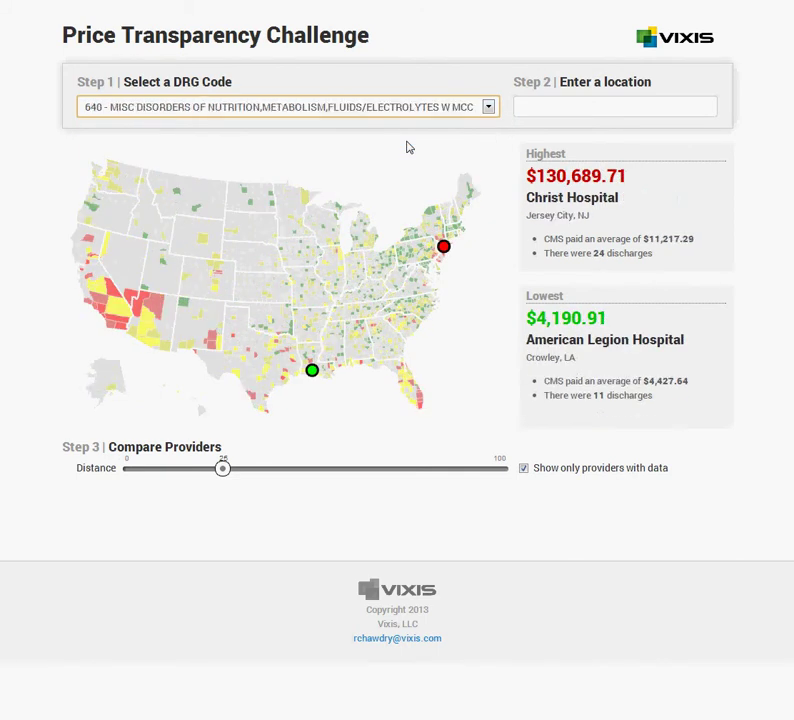
key("Down")
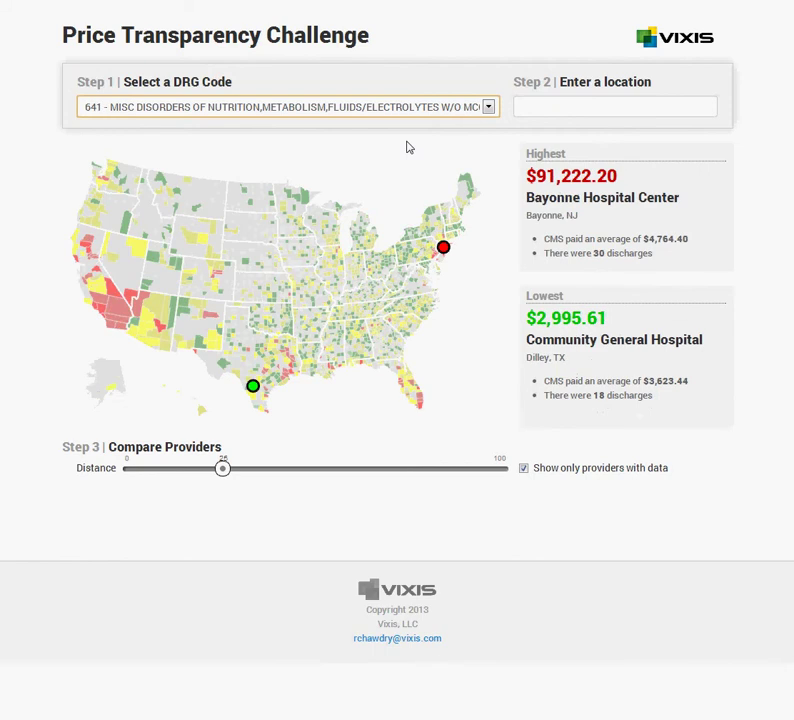
- Change the DRG code to 470, major joint replacement or reattachment of lower extremity without MCC
left_click(316, 110)
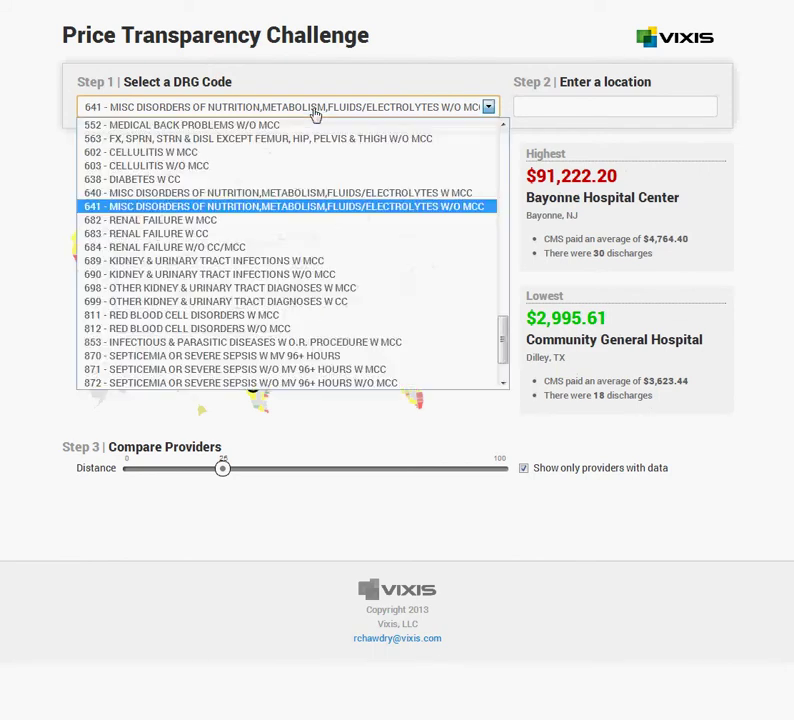
scroll(300, 221, "up", 5)
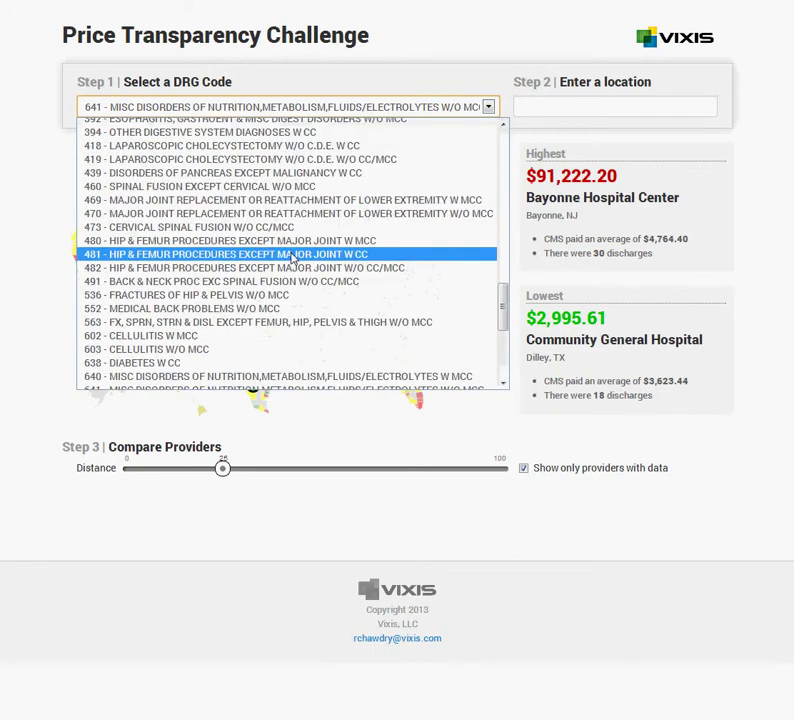
left_click(295, 216)
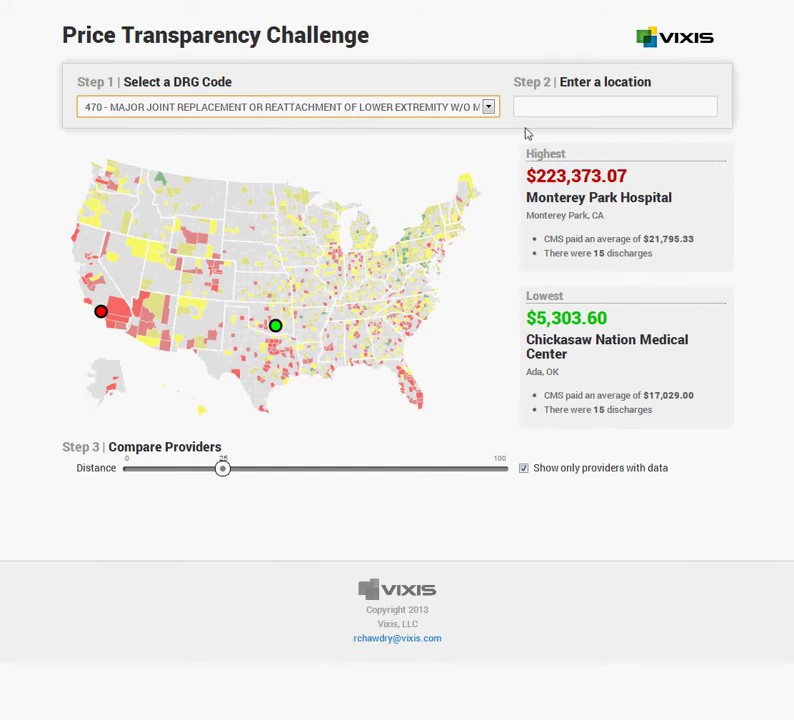
- Enter the street number as the location and accept the suggested full address in Dublin, OH
left_click(585, 111)
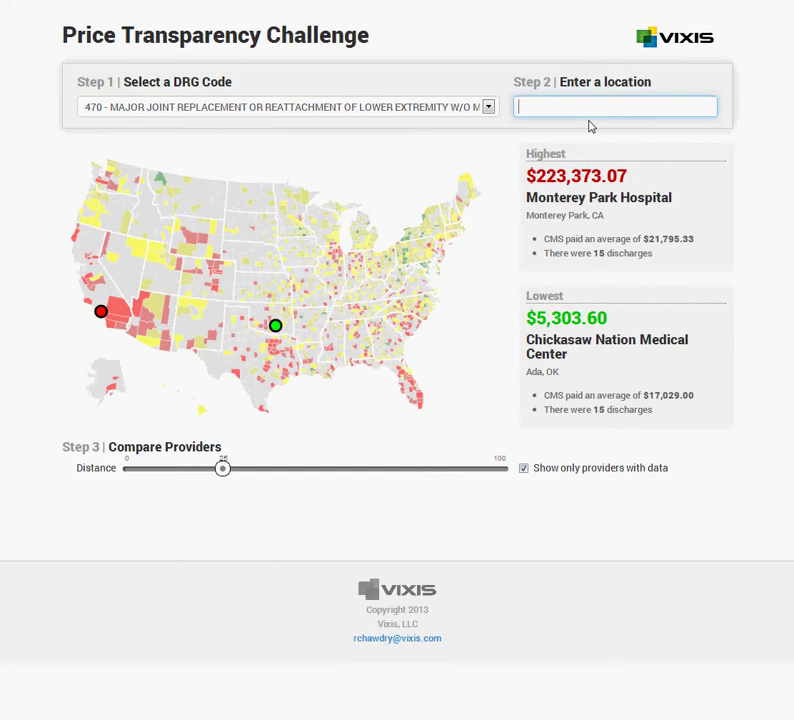
type("8076")
key("Down")
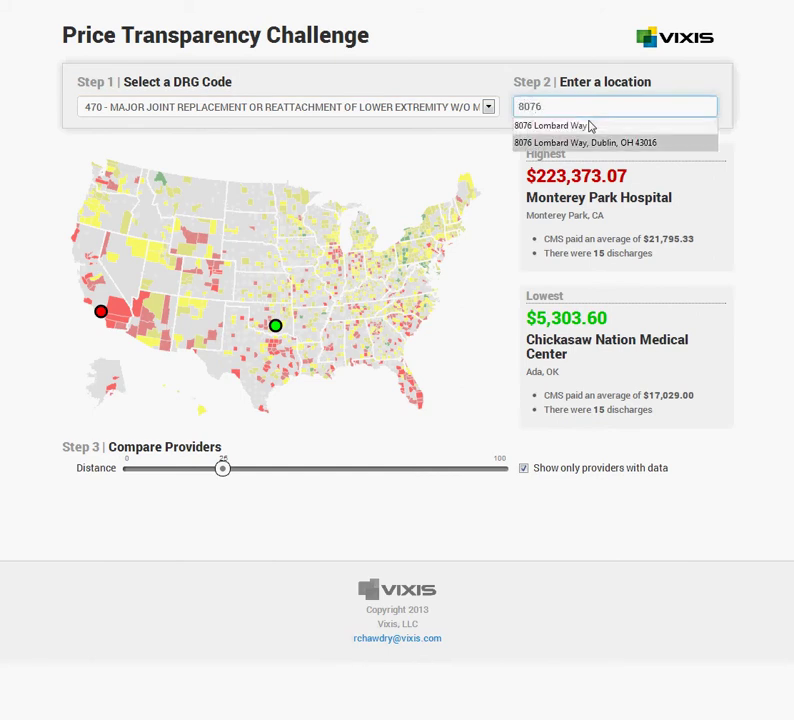
key("Return")
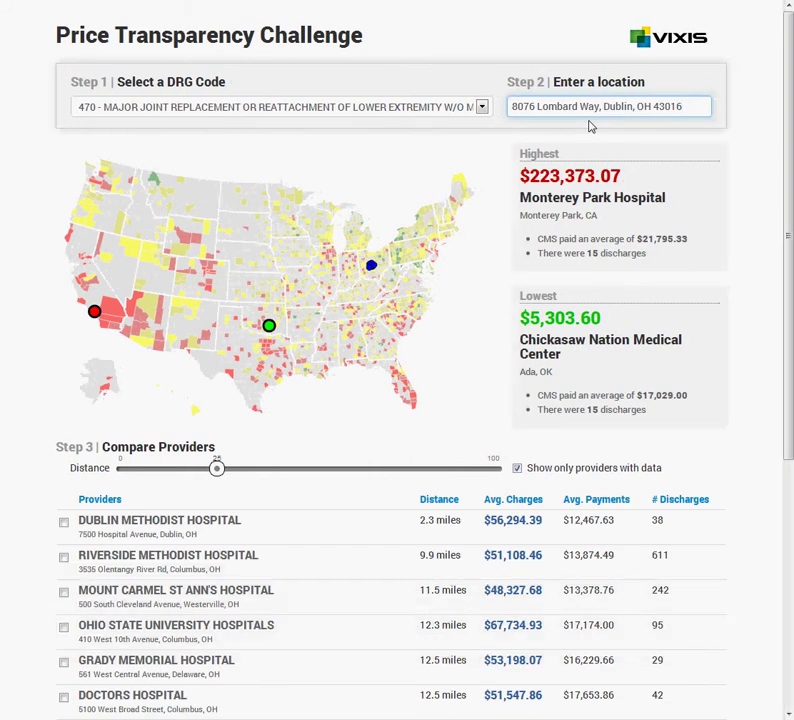
- Sort the nearby providers by average charges from highest to lowest, and re-sort them by distance, nearest first
scroll(490, 415, "down", 2)
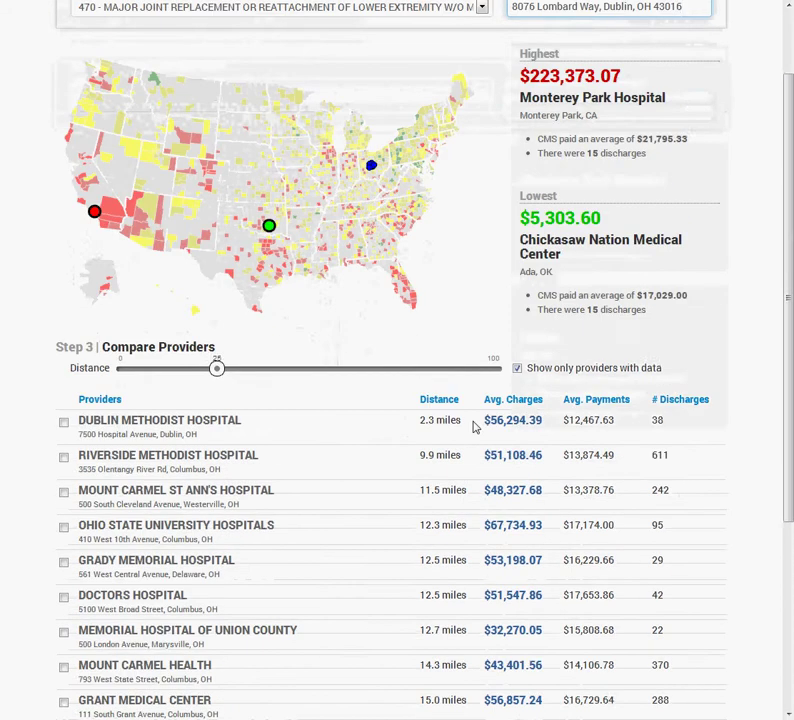
scroll(475, 427, "down", 1)
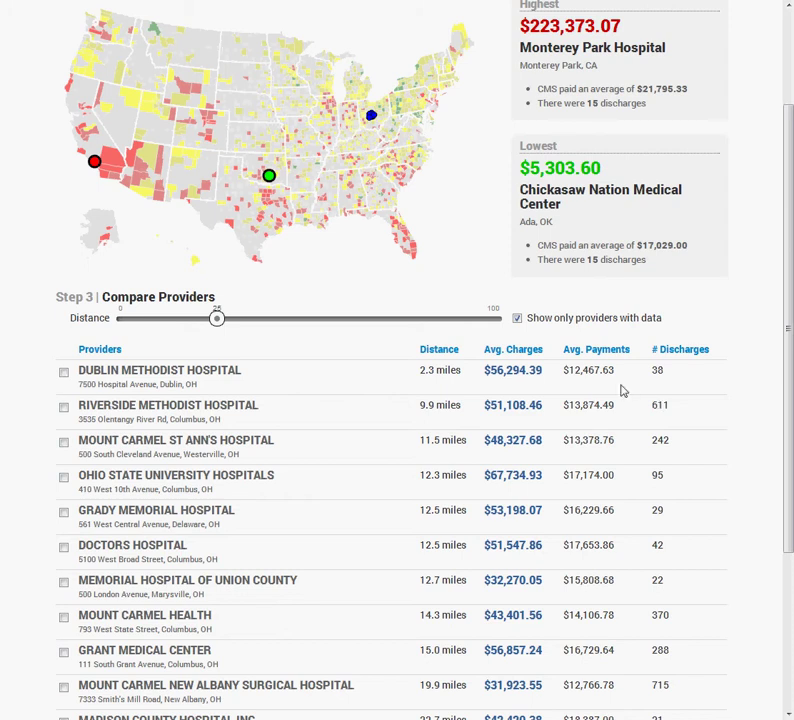
left_click(522, 351)
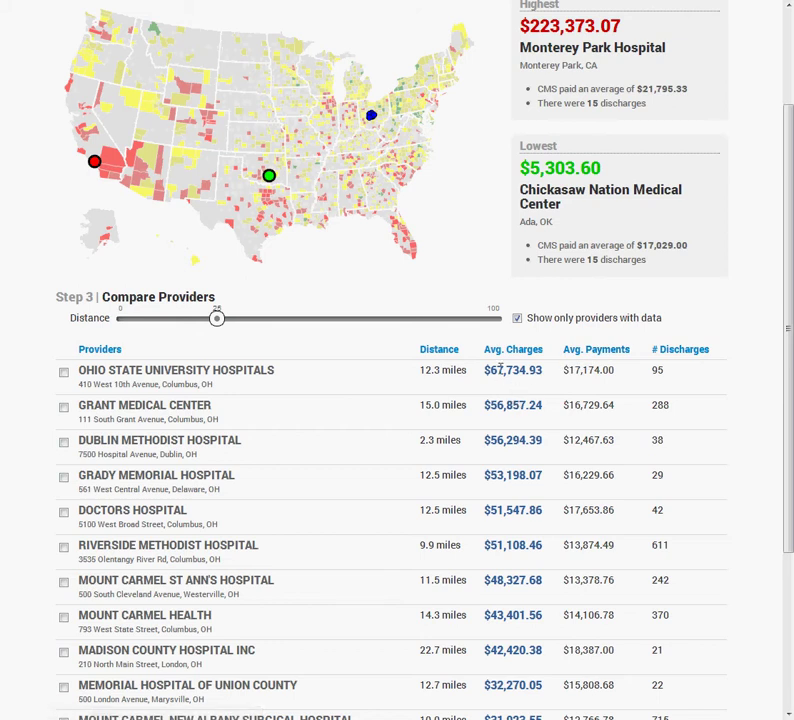
left_click(443, 351)
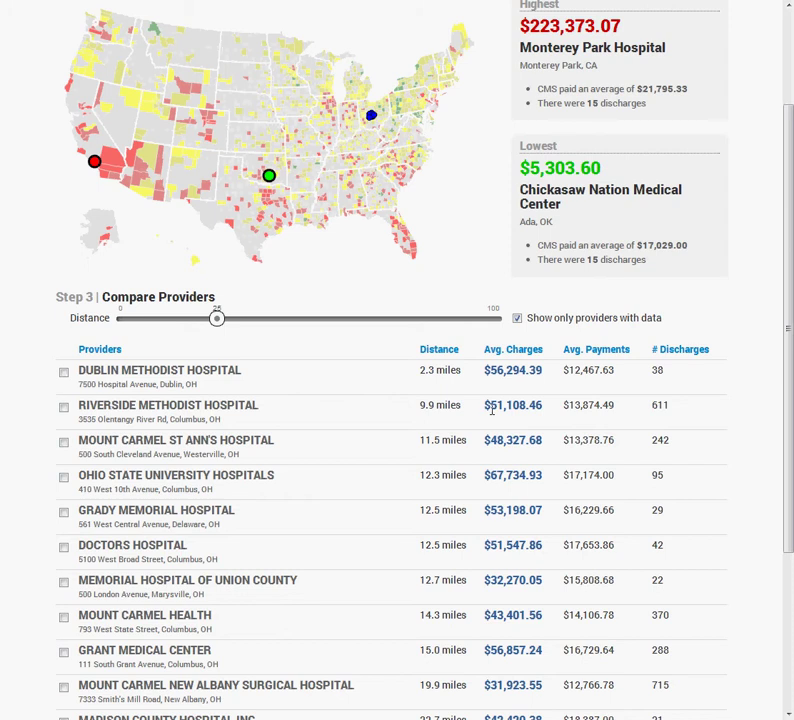
- Widen the provider search distance to 70 miles and look through the extended hospital list
scroll(493, 413, "down", 1)
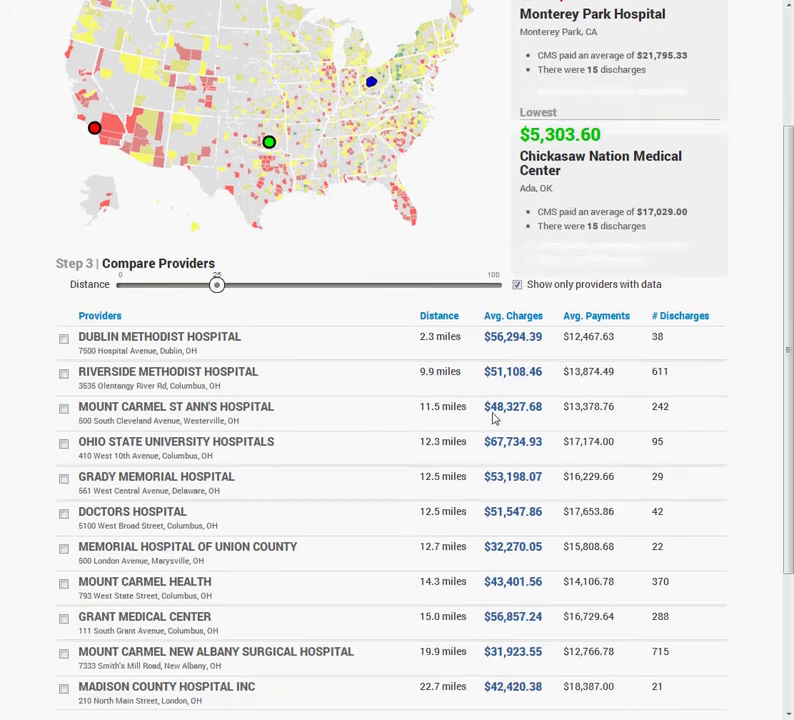
scroll(493, 500, "down", 4)
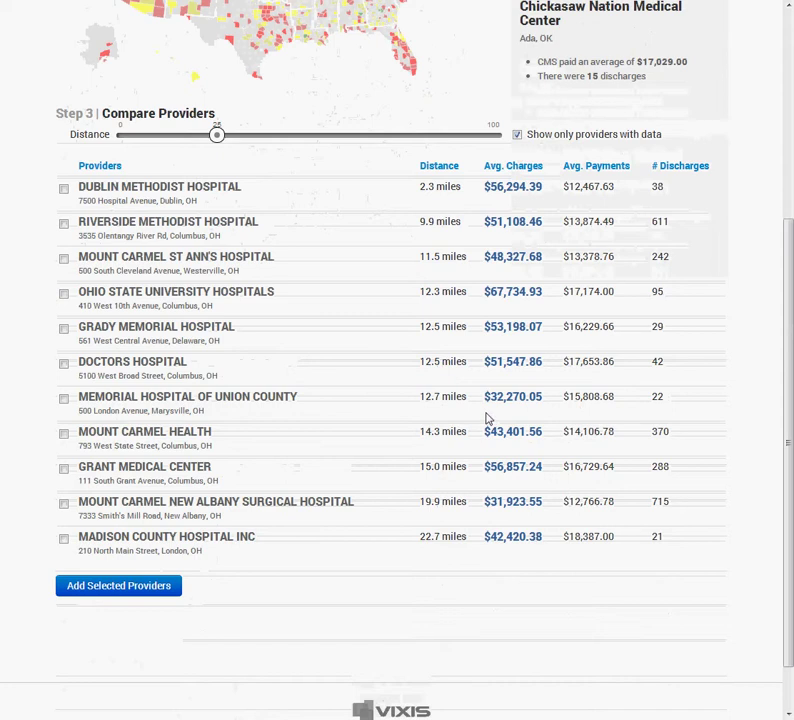
scroll(489, 418, "up", 1)
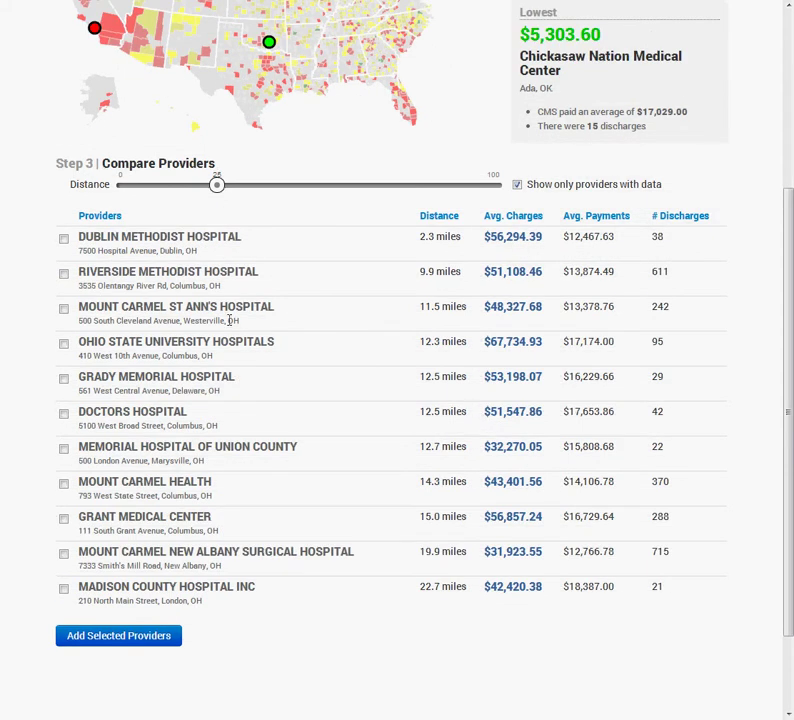
left_click_drag(220, 191, 388, 195)
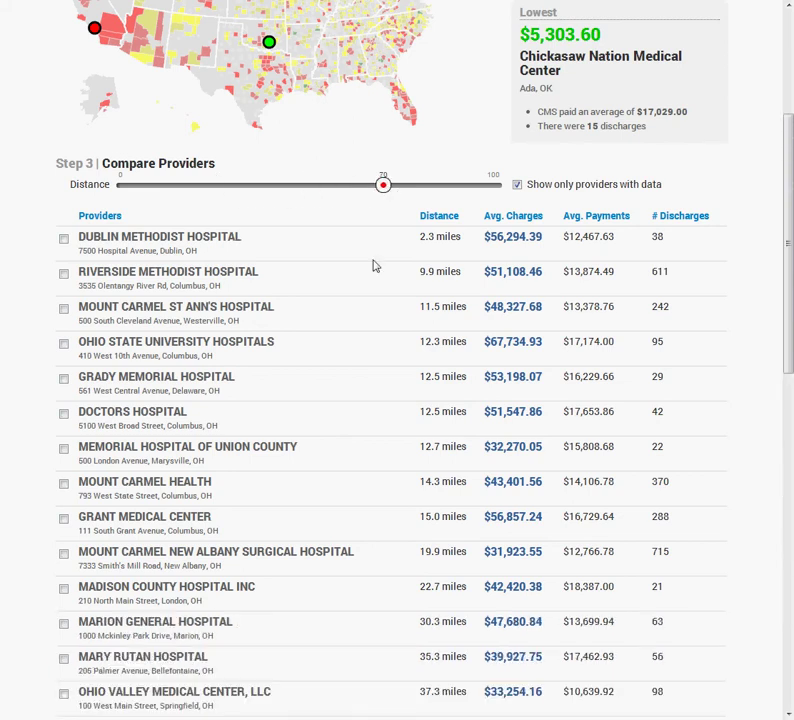
scroll(370, 307, "down", 3)
scroll(370, 311, "down", 6)
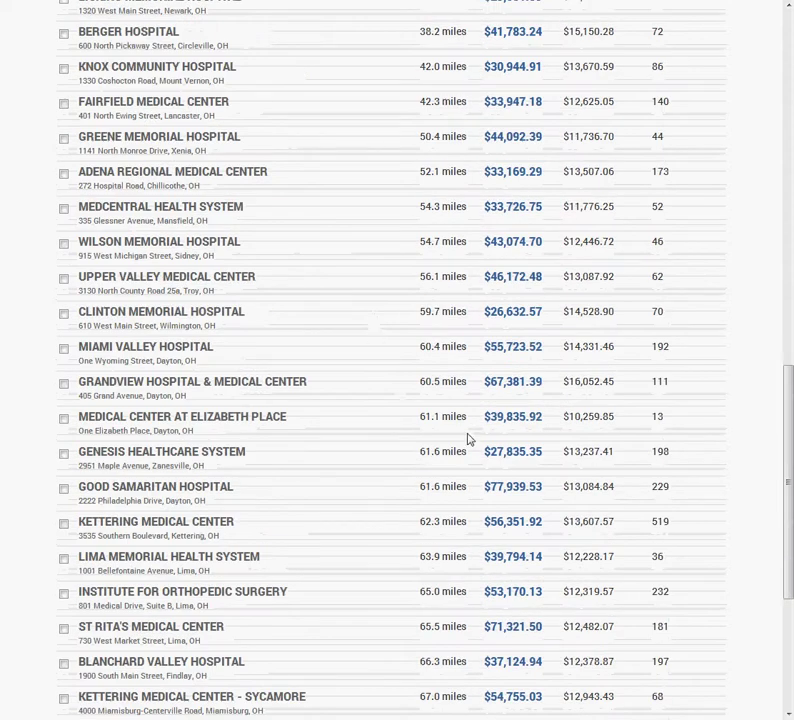
- Sort the providers by average charges from lowest to highest
scroll(497, 425, "up", 5)
scroll(505, 370, "up", 5)
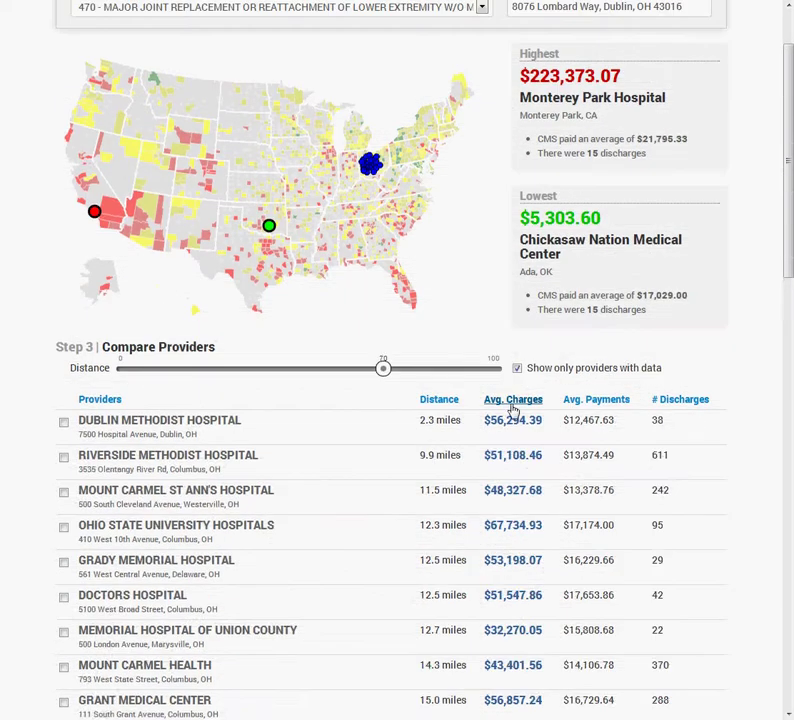
left_click(518, 402)
left_click(518, 403)
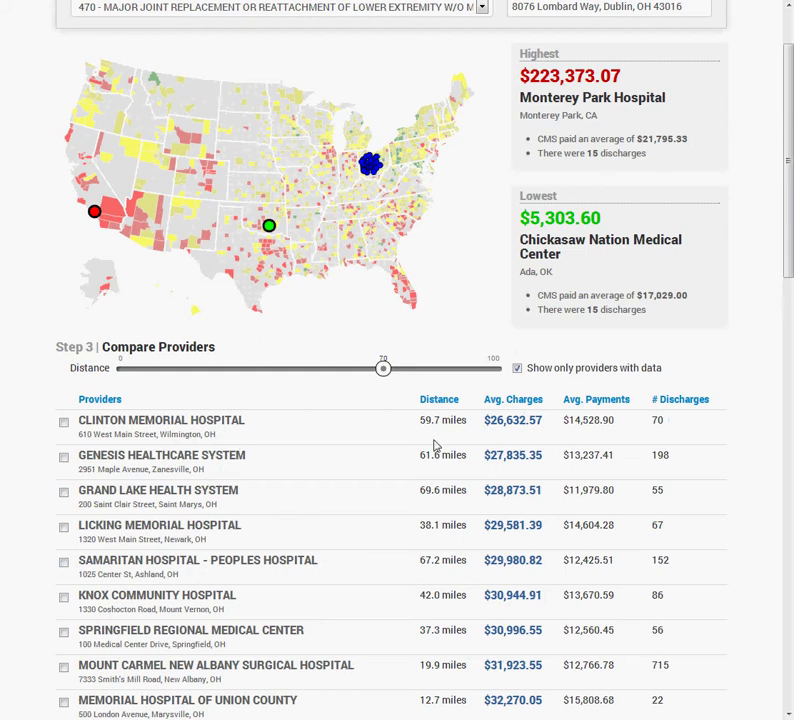
- Review the sorted providers and reduce the search distance to 10 miles
scroll(505, 438, "down", 1)
scroll(511, 438, "down", 2)
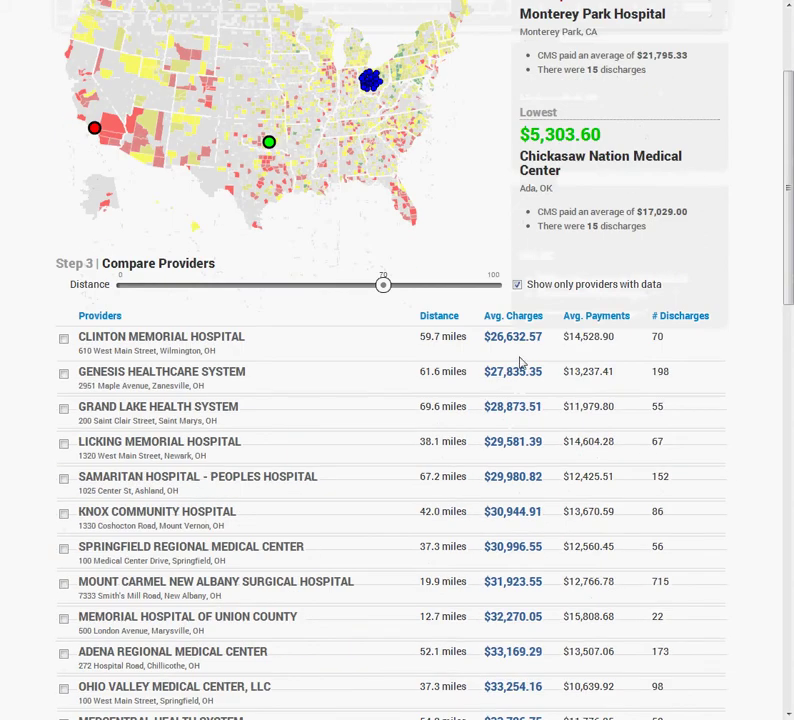
scroll(478, 370, "down", 1)
scroll(470, 372, "down", 1)
scroll(360, 326, "up", 6)
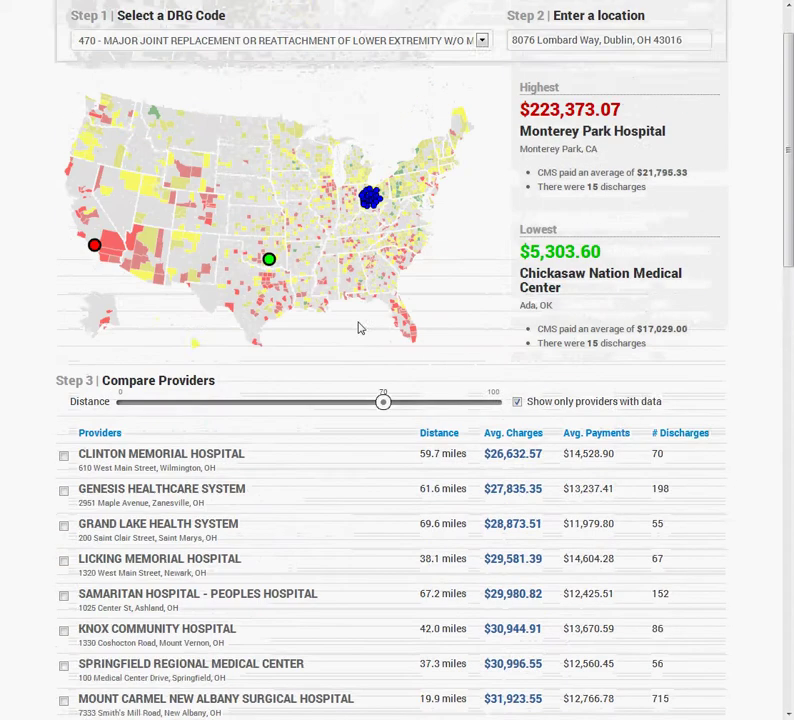
scroll(349, 391, "down", 4)
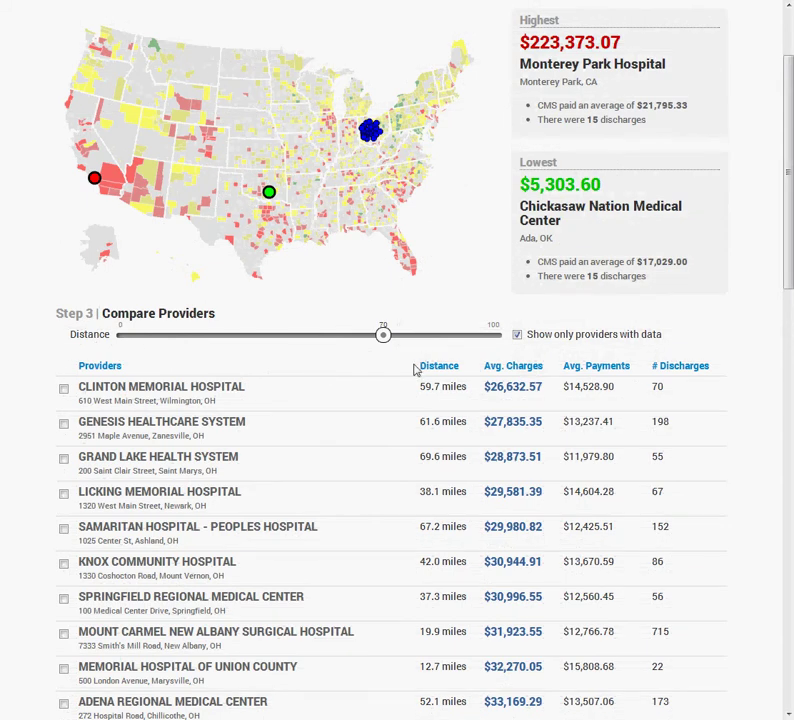
left_click_drag(383, 347, 166, 351)
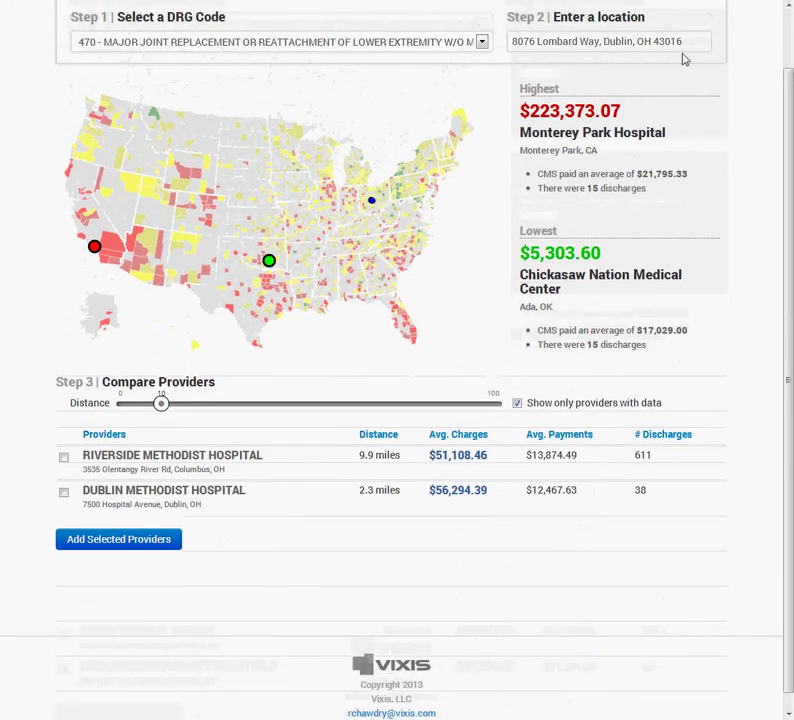
- Replace the location with ZIP code 94552 and review the providers listed for it
left_click_drag(689, 40, 421, 25)
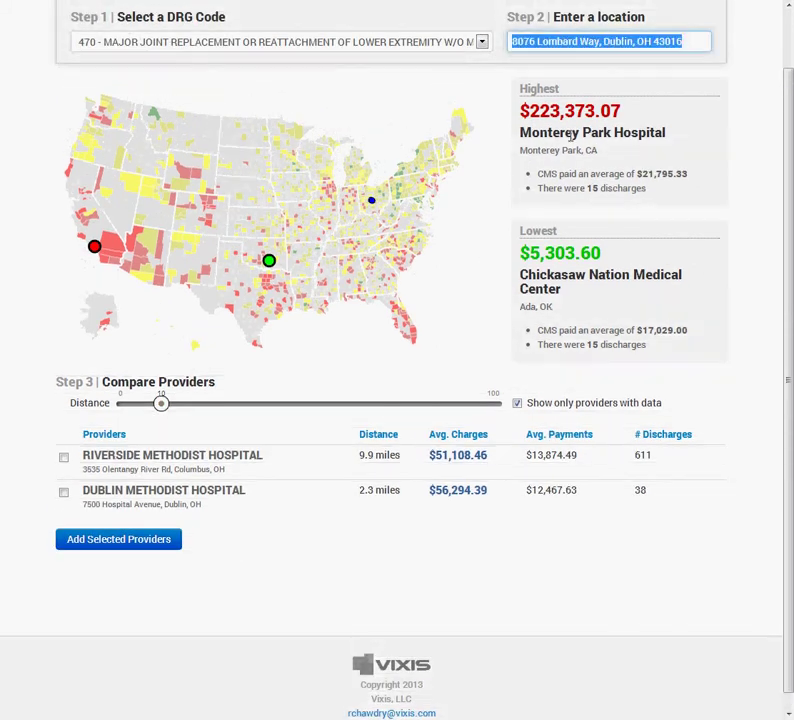
type("9452")
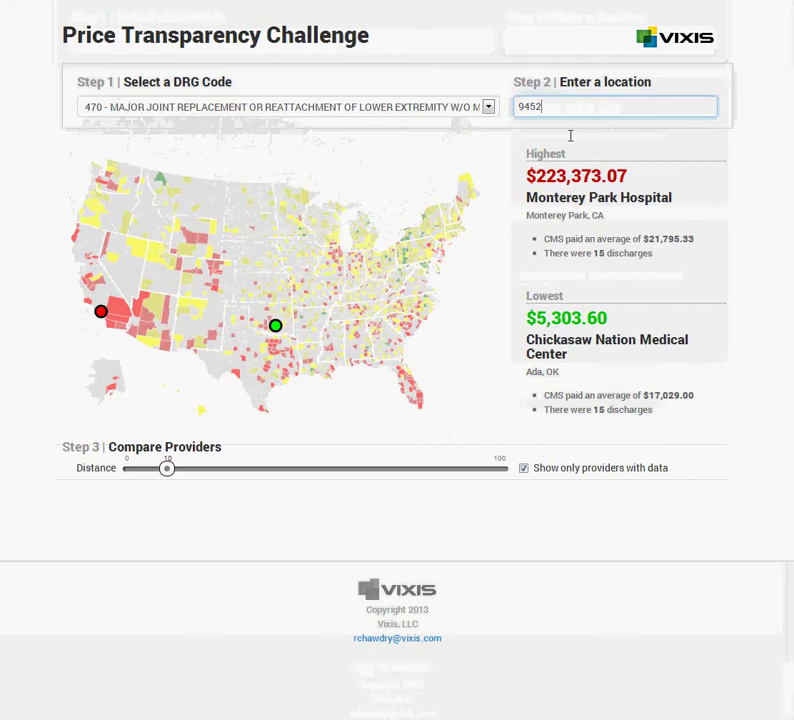
type("2")
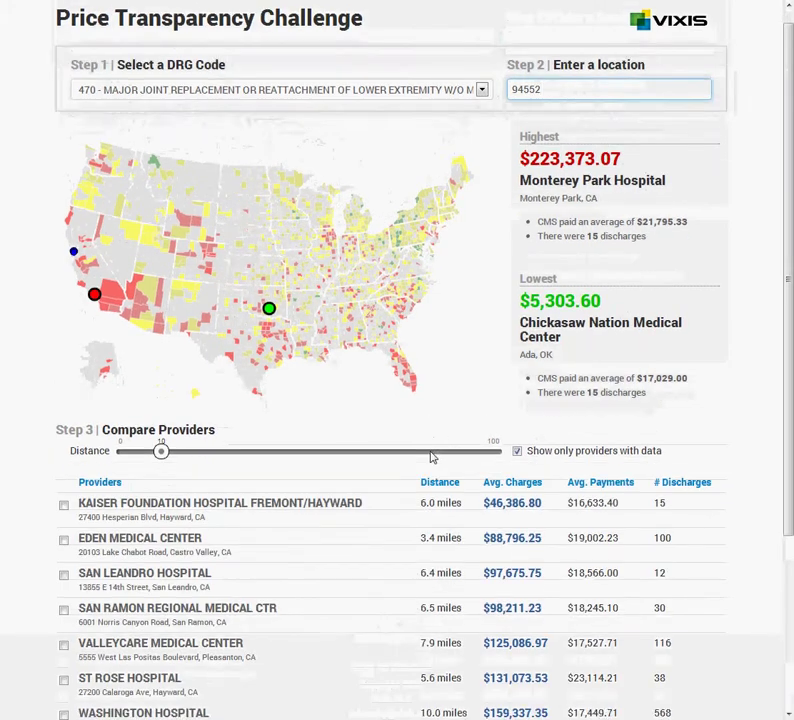
scroll(430, 460, "down", 1)
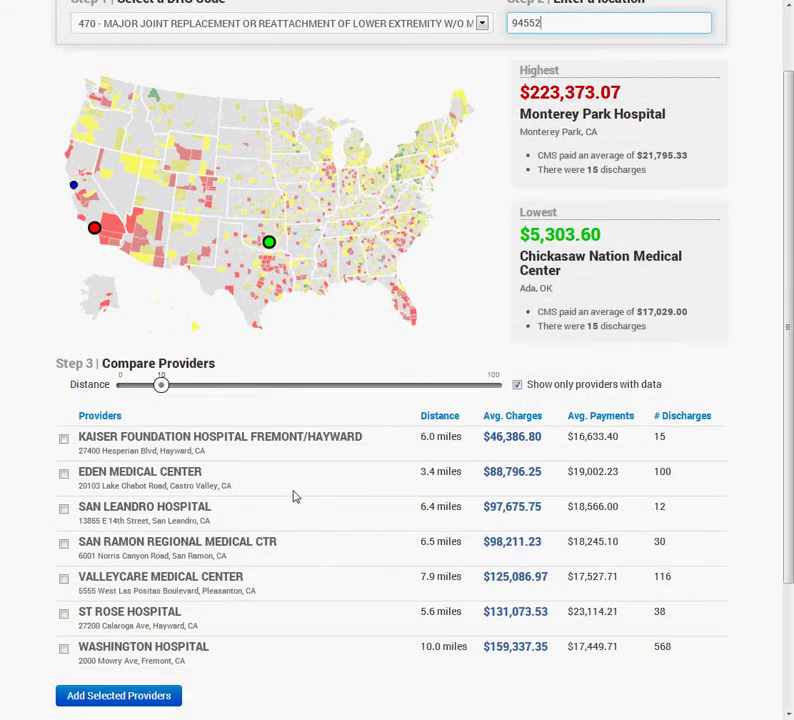
scroll(301, 495, "up", 1)
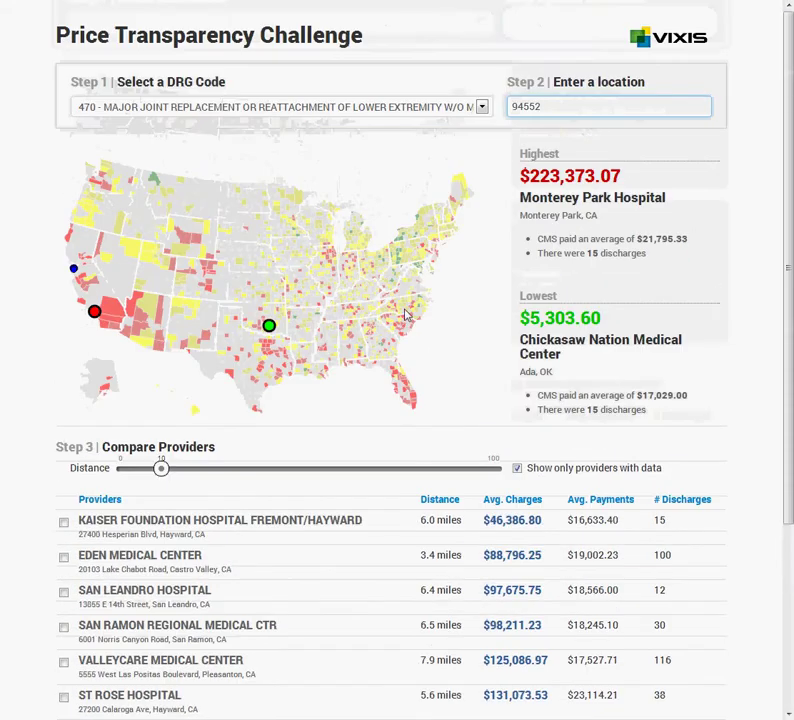
- Replace the location with new york, ny and review the providers listed for it
double_click(595, 106)
type("new")
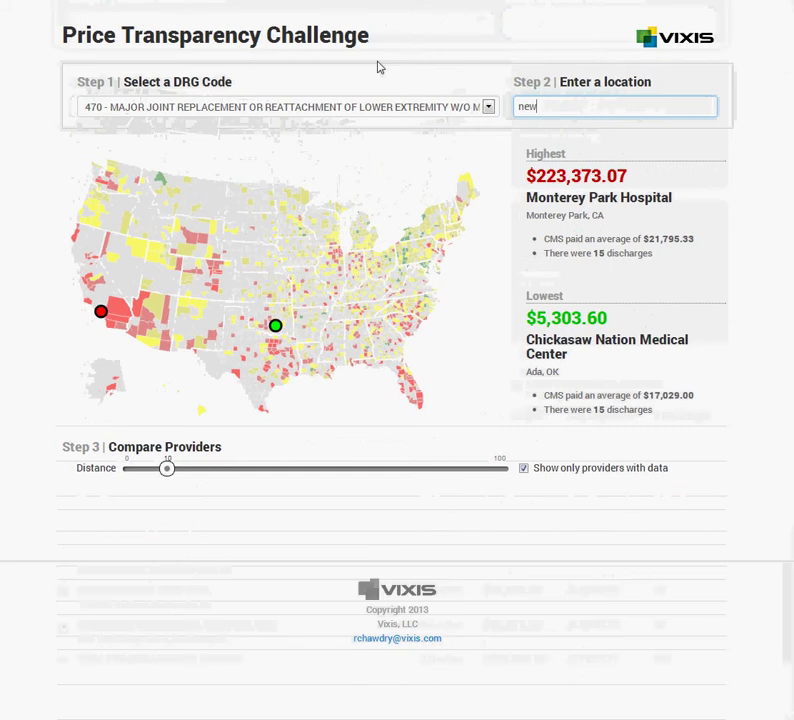
type(" york, ny")
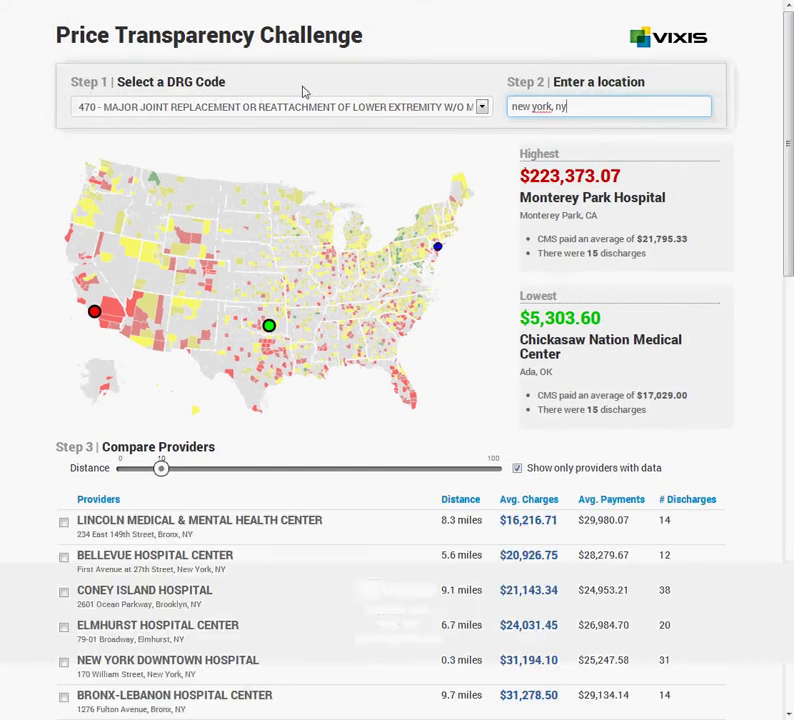
scroll(378, 371, "down", 3)
scroll(378, 372, "down", 1)
scroll(246, 317, "up", 1)
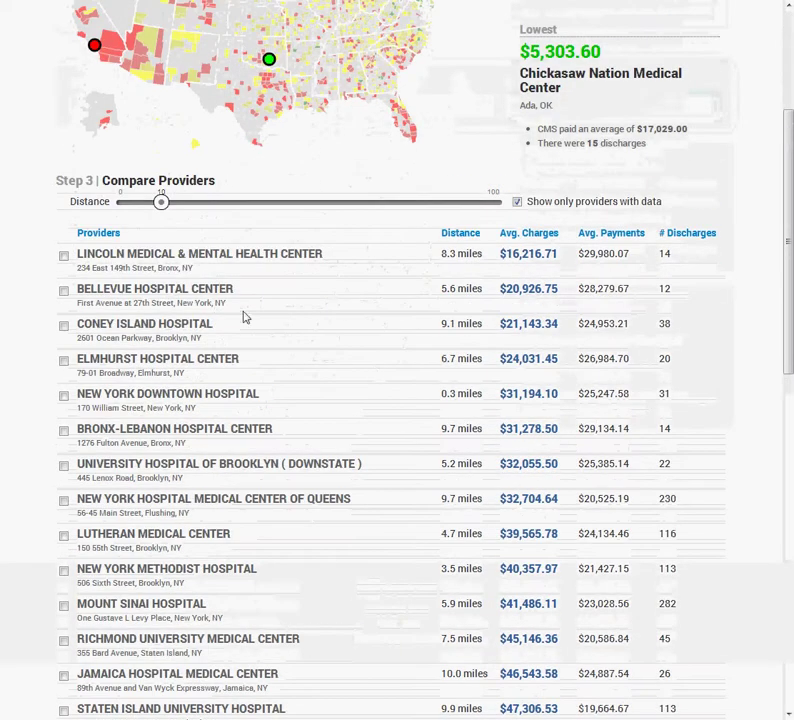
- Change the location to ZIP code 43016 and bring up its provider list
scroll(332, 286, "up", 3)
left_click_drag(570, 106, 402, 90)
type("43016")
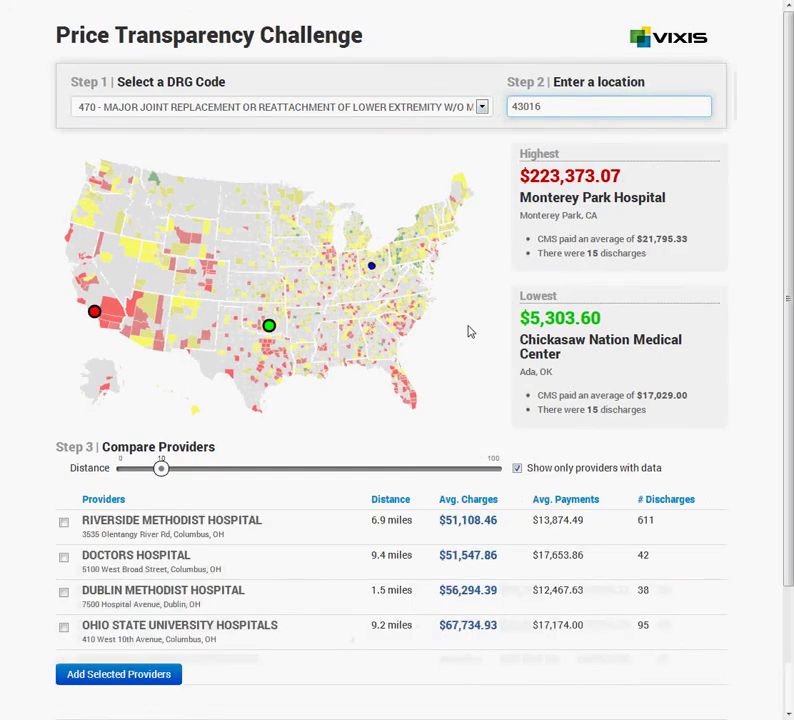
scroll(405, 383, "down", 1)
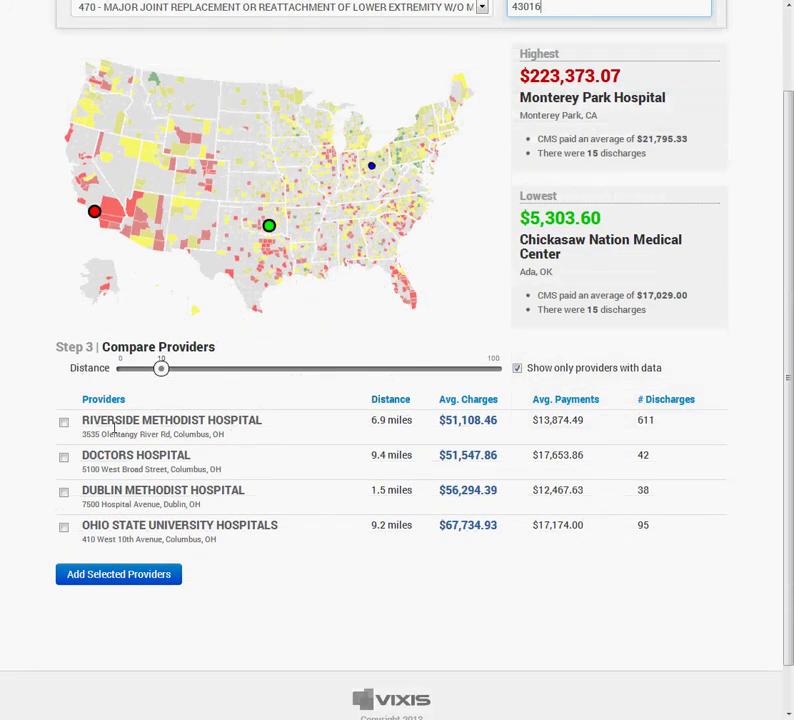
- Select Riverside Methodist Hospital and Ohio State University Hospitals, and widen the provider search distance to 15 miles
left_click(64, 423)
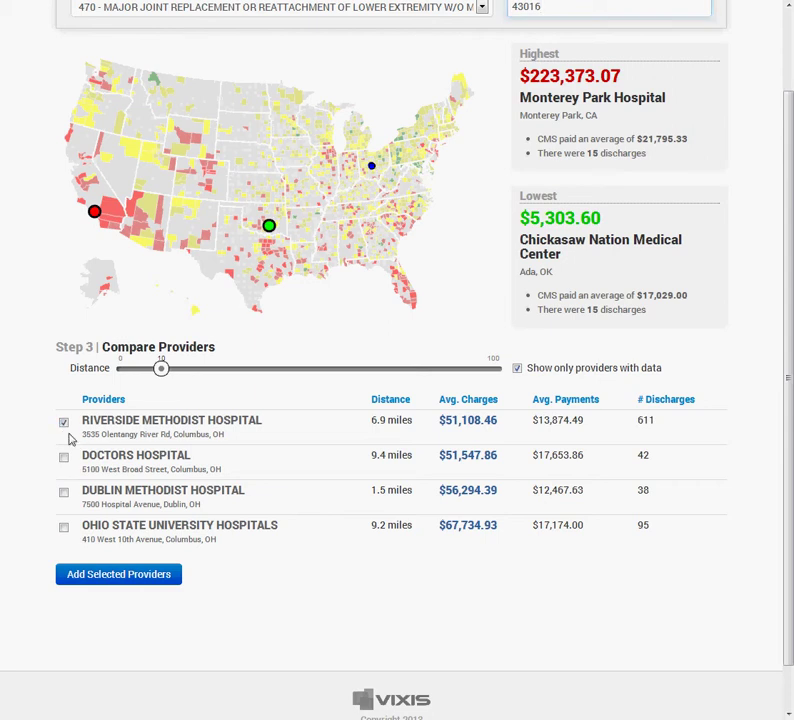
left_click(64, 527)
left_click_drag(162, 369, 181, 371)
scroll(187, 443, "down", 1)
scroll(187, 443, "down", 1)
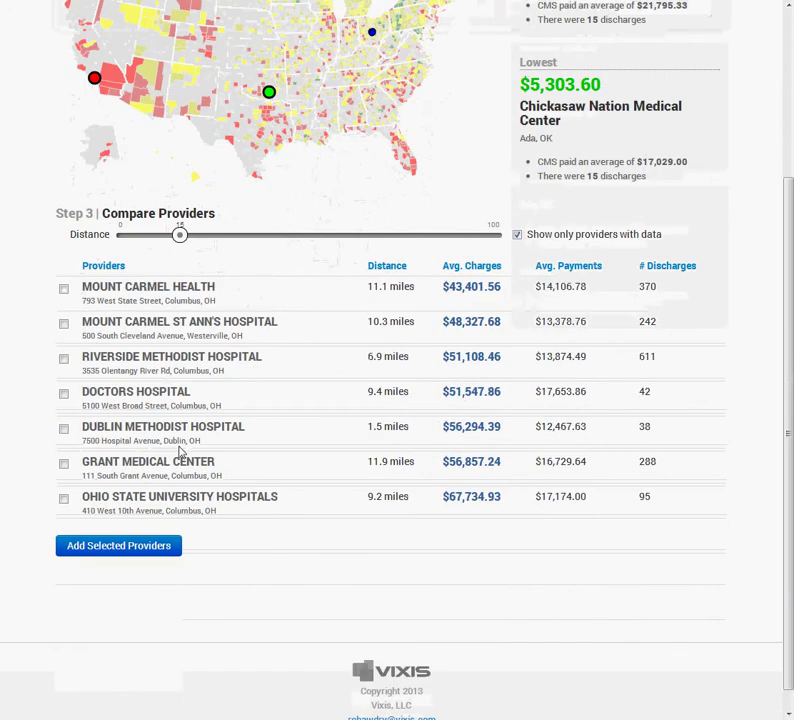
- Select Grant Medical Center, Ohio State University Hospitals and Riverside Methodist Hospital and add them to the review
left_click(64, 463)
left_click(64, 499)
left_click(66, 360)
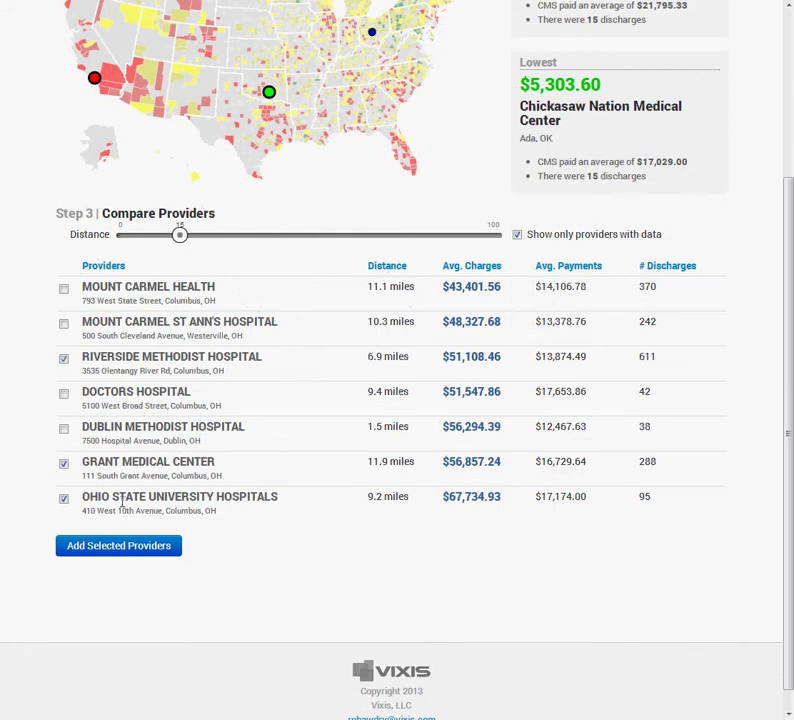
scroll(188, 468, "down", 1)
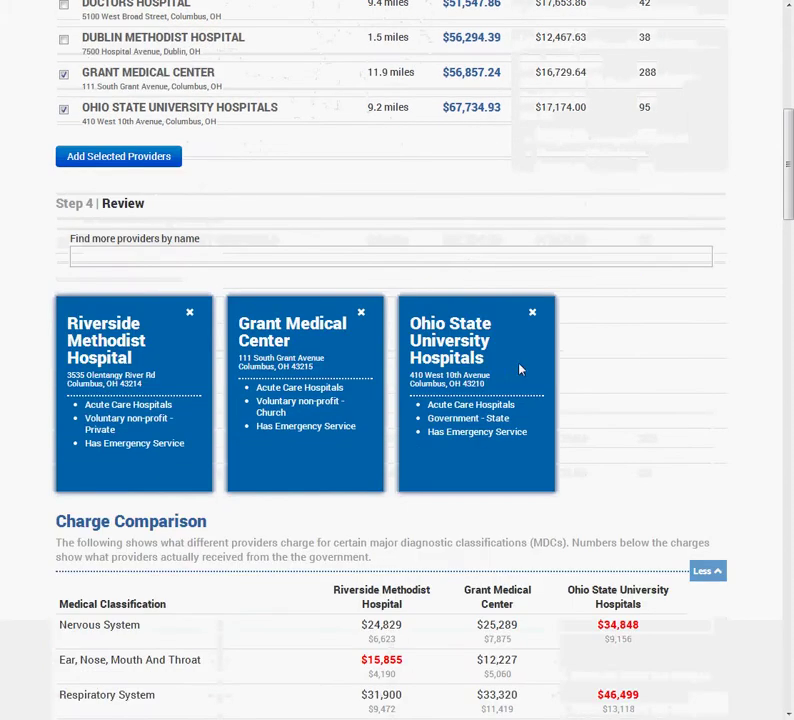
- Examine the Charge Comparison table for the three selected hospitals across the medical classifications
scroll(604, 346, "down", 2)
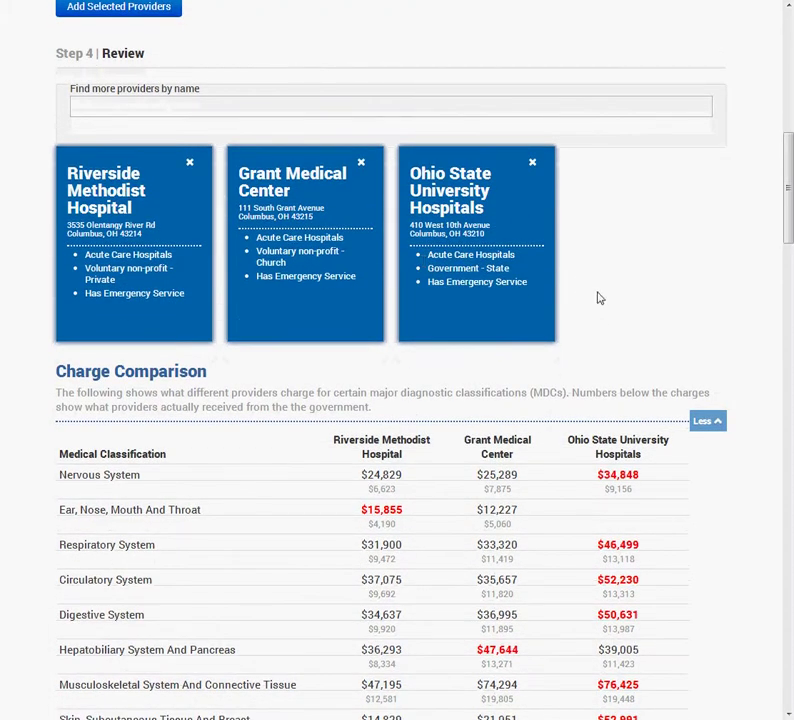
scroll(599, 298, "down", 1)
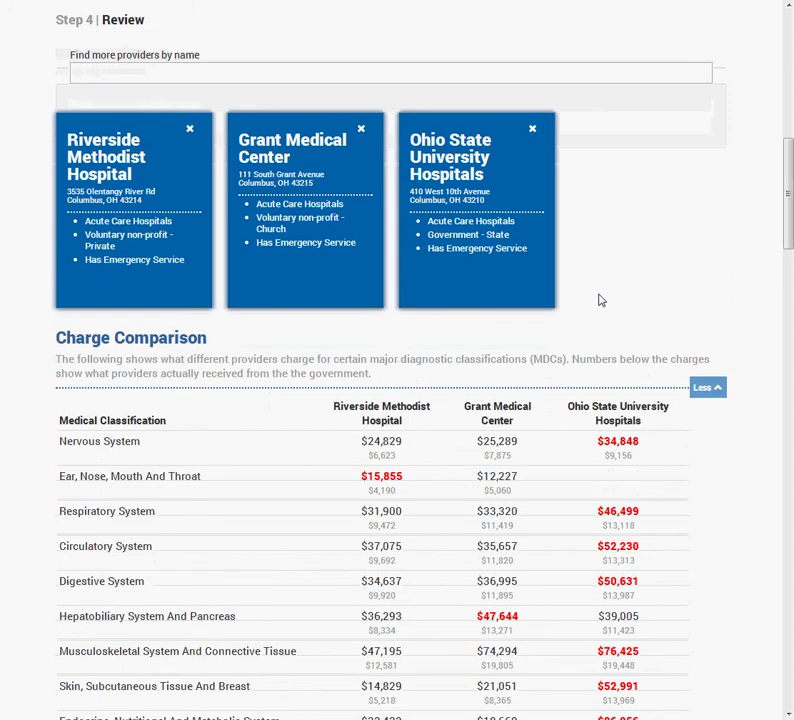
scroll(600, 300, "down", 3)
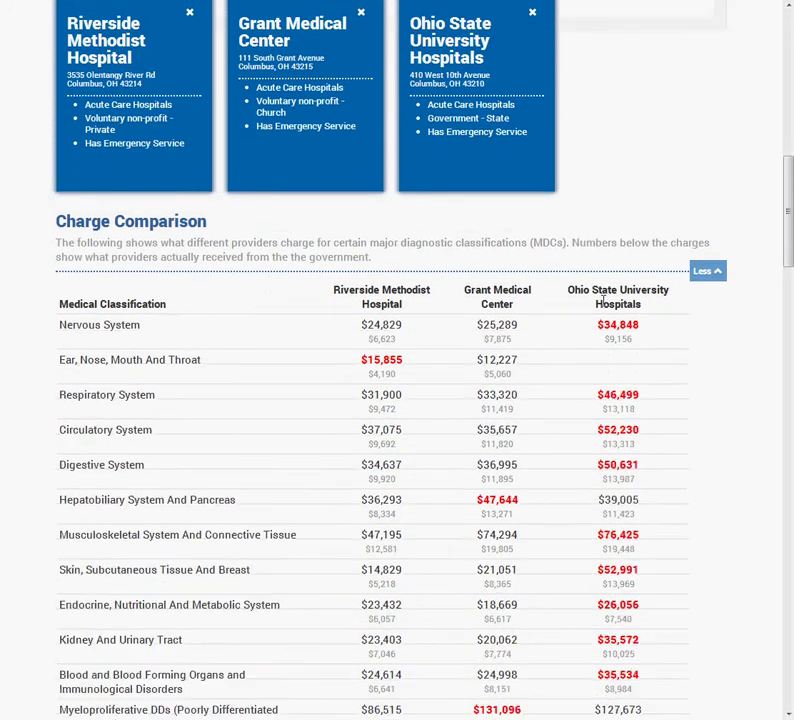
scroll(604, 305, "down", 2)
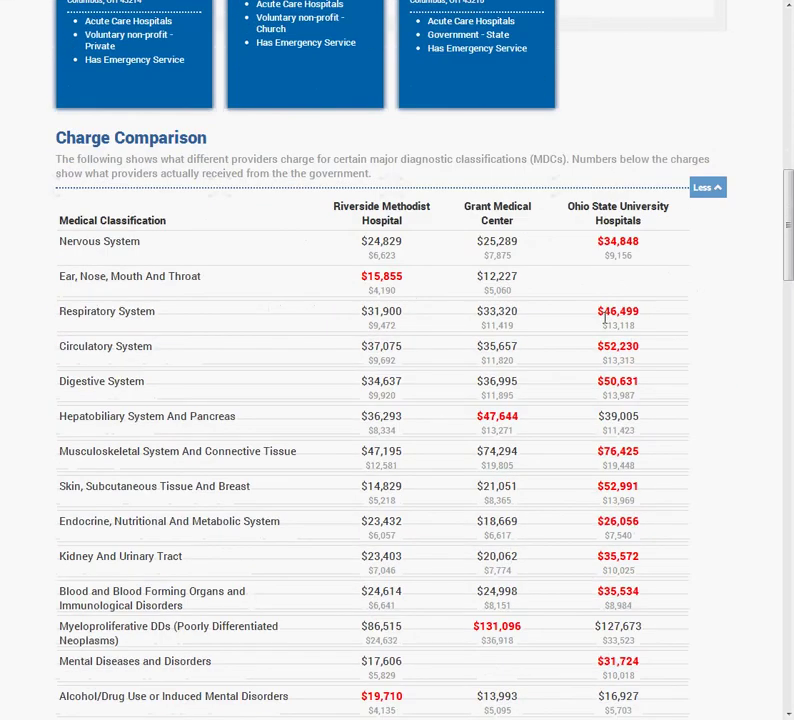
scroll(408, 317, "down", 1)
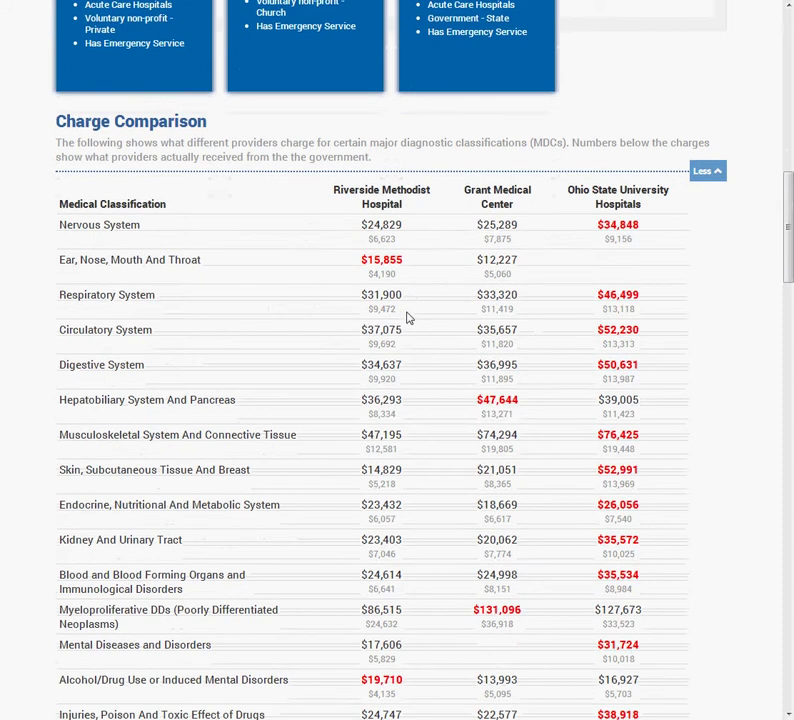
scroll(515, 340, "down", 1)
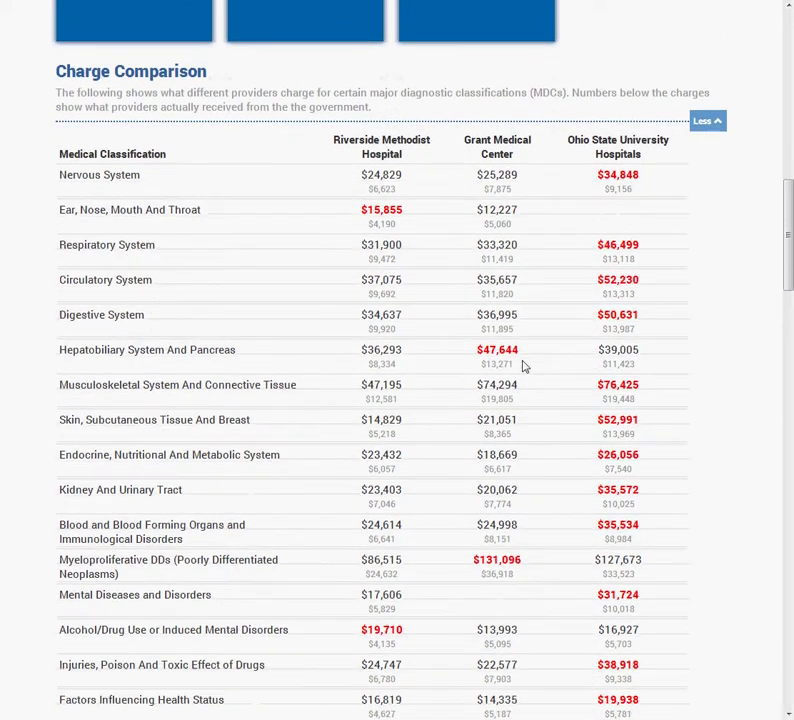
scroll(650, 420, "down", 1)
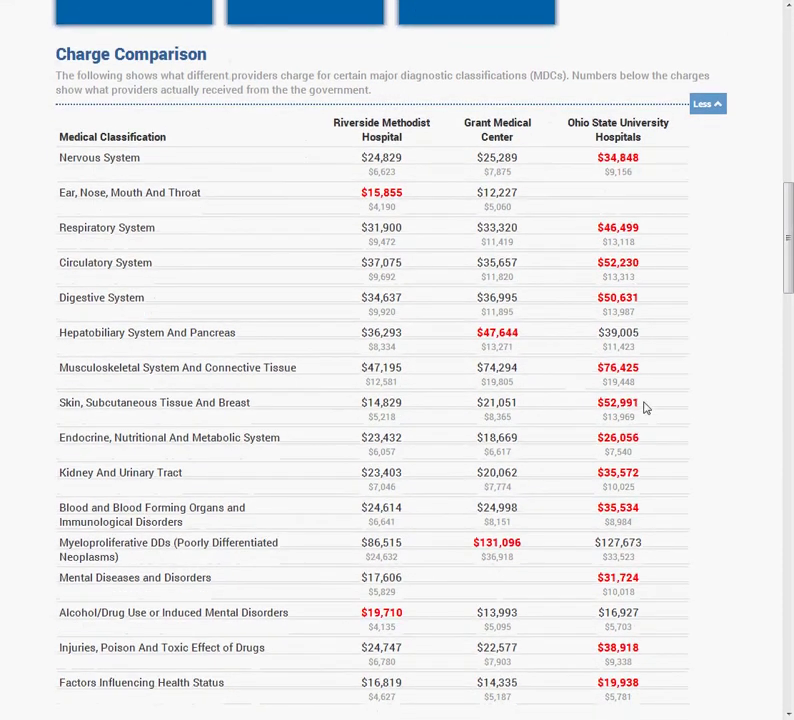
scroll(640, 395, "down", 1)
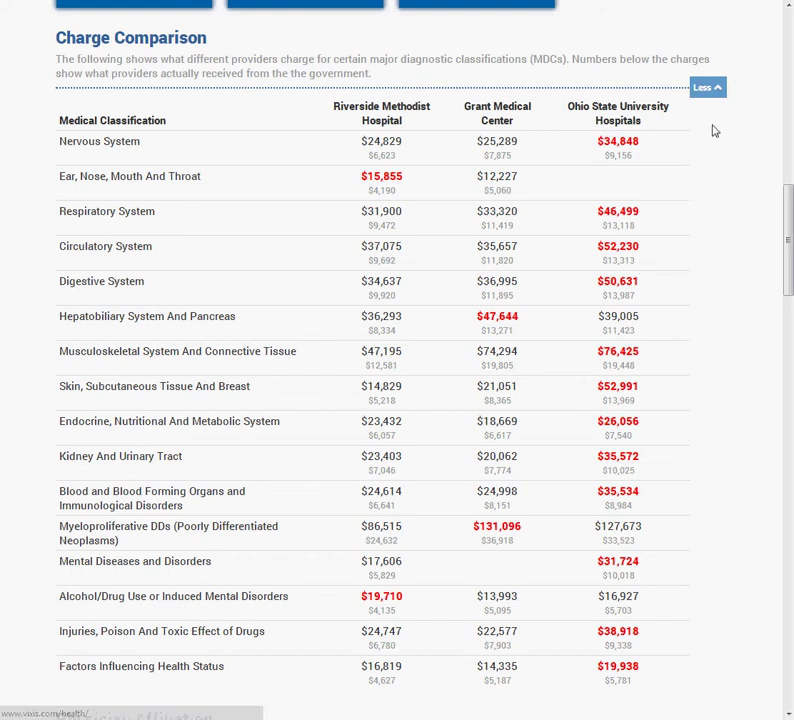
- Try hiding and showing the Charge Comparison details, leaving the section collapsed
left_click(705, 89)
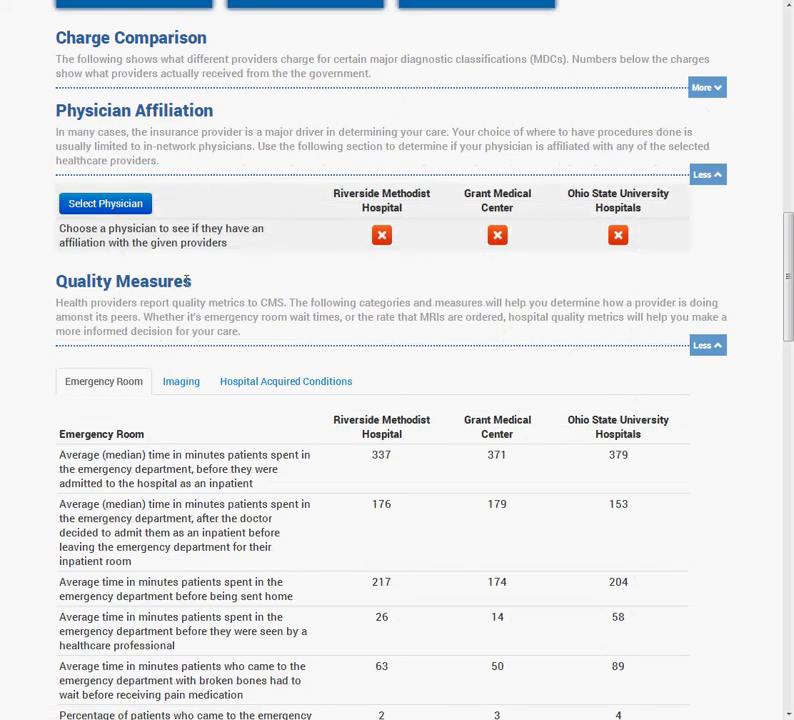
left_click(705, 92)
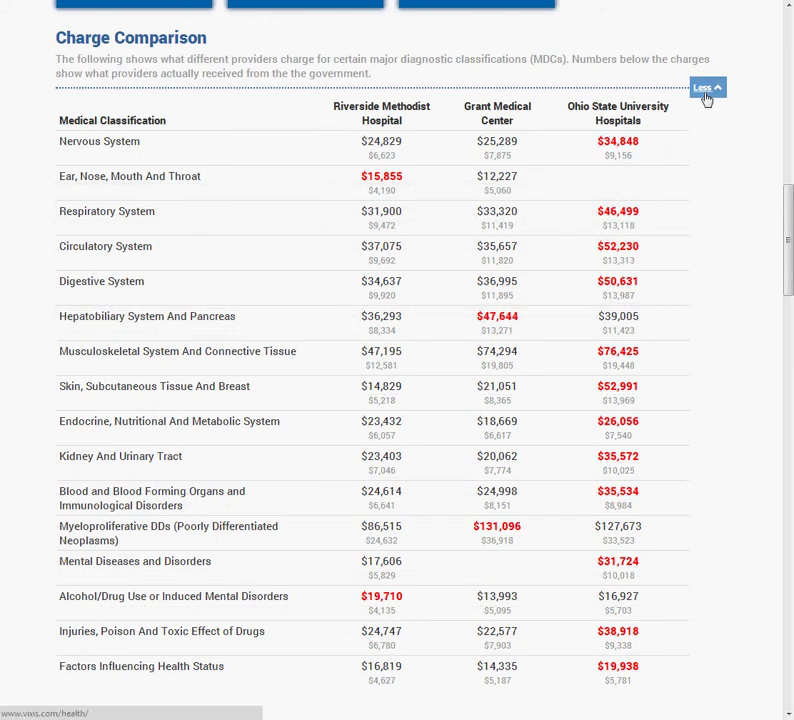
left_click(707, 90)
- Review the Emergency Room quality measures, comparing the hospitals' median times before inpatient admission
scroll(420, 283, "down", 1)
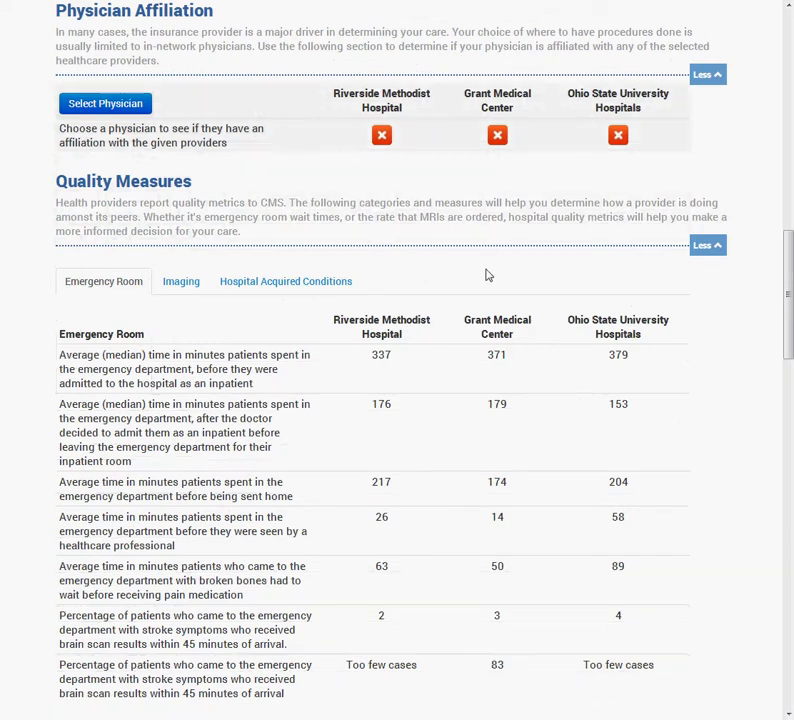
scroll(482, 285, "down", 1)
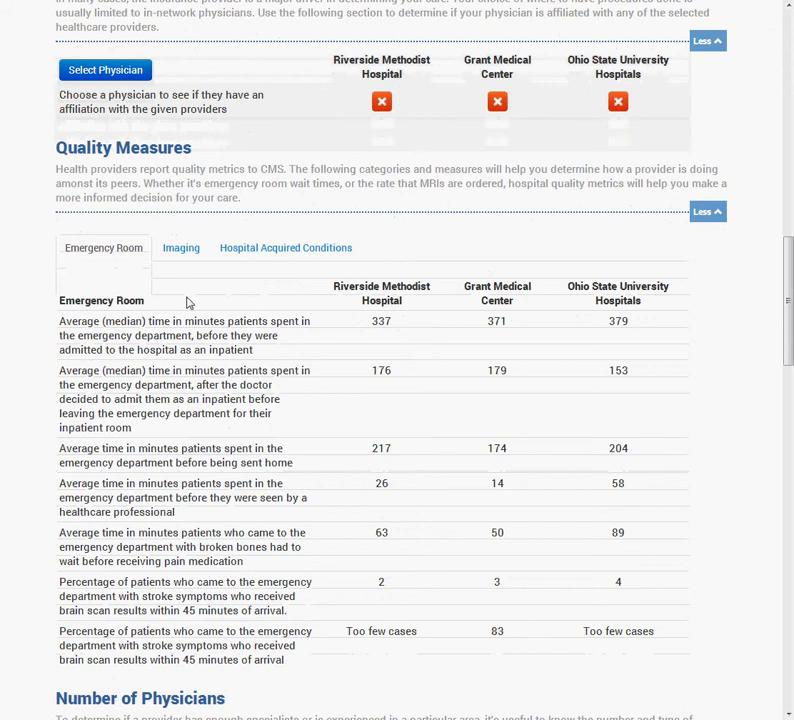
scroll(417, 267, "up", 1)
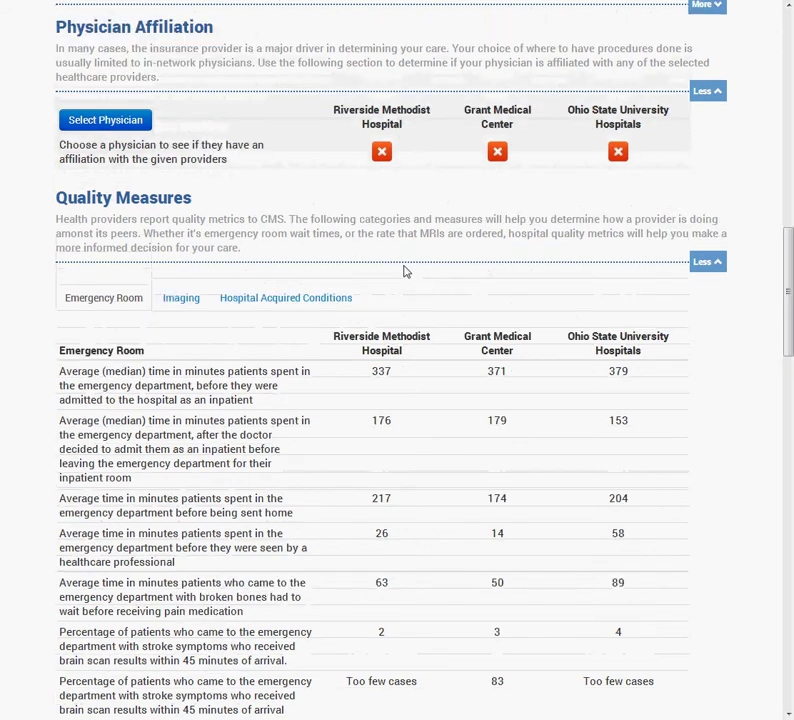
scroll(393, 386, "down", 1)
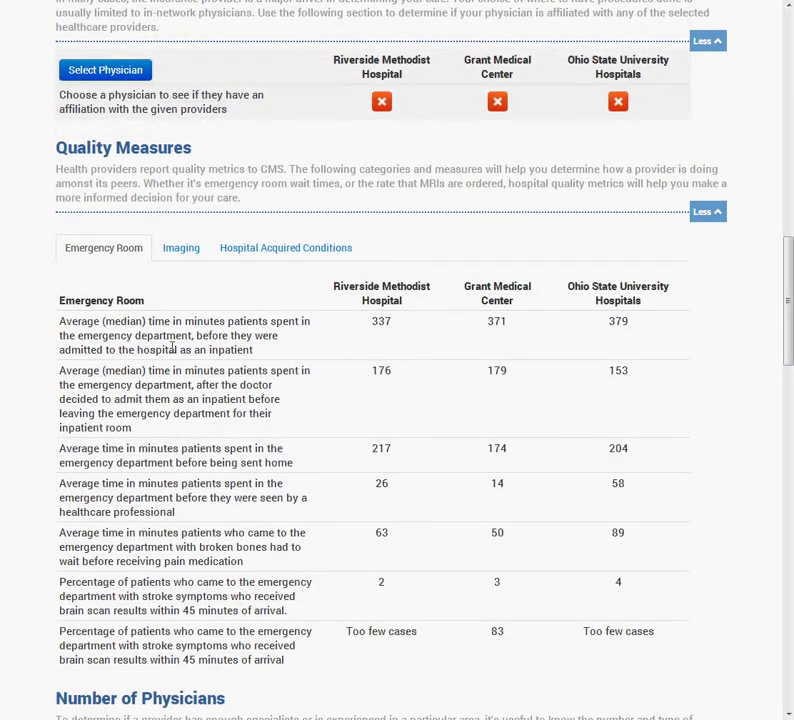
left_click_drag(404, 331, 590, 328)
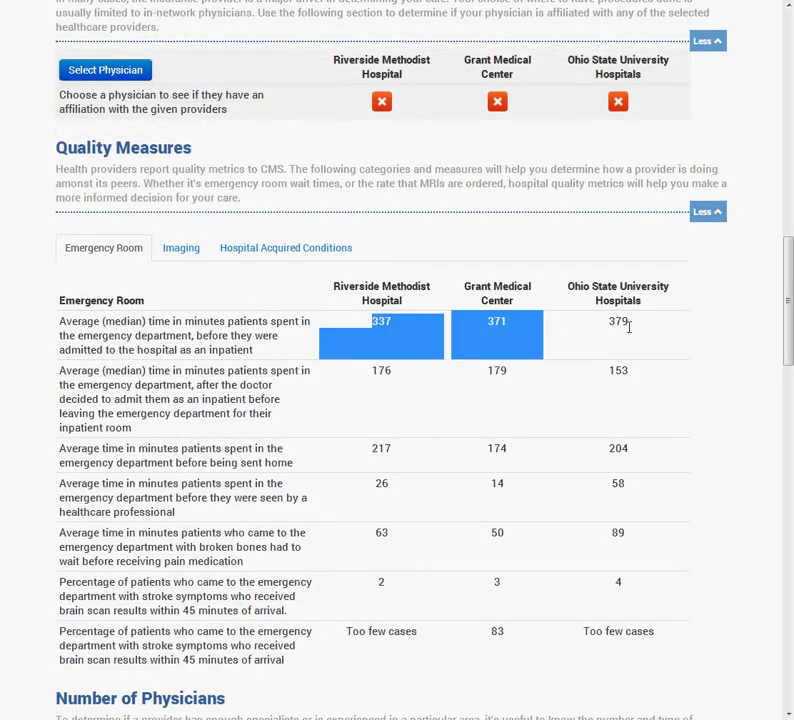
left_click(630, 330)
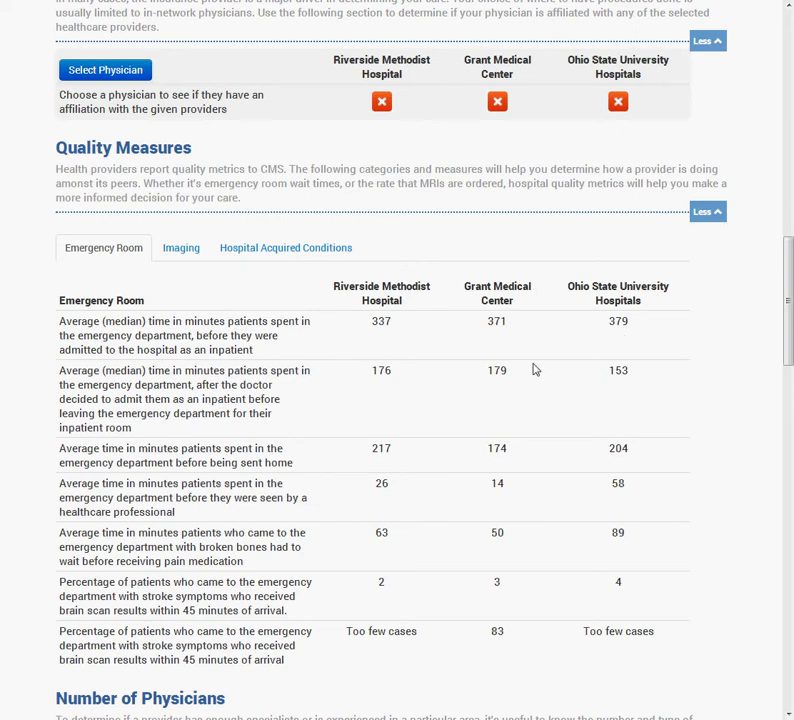
- Compare the hospitals' Imaging quality measures and their Hospital Acquired Conditions figures
left_click(182, 249)
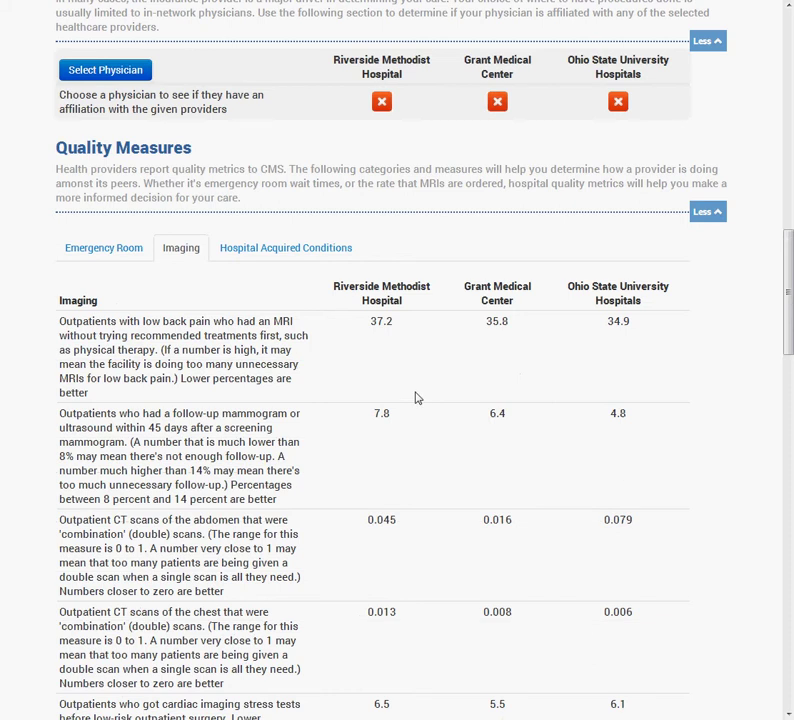
scroll(330, 360, "down", 1)
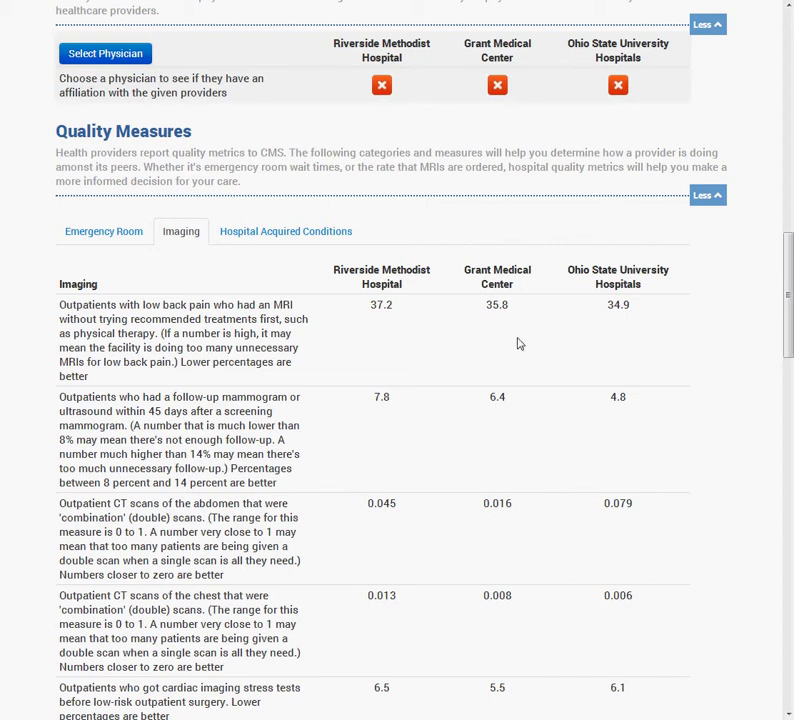
left_click(294, 232)
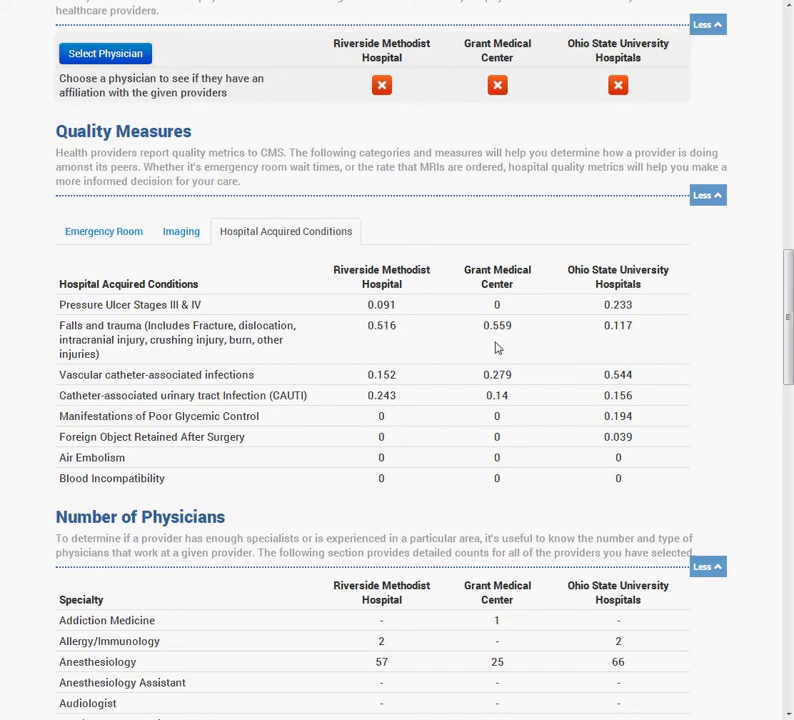
scroll(498, 347, "up", 1)
scroll(496, 340, "down", 3)
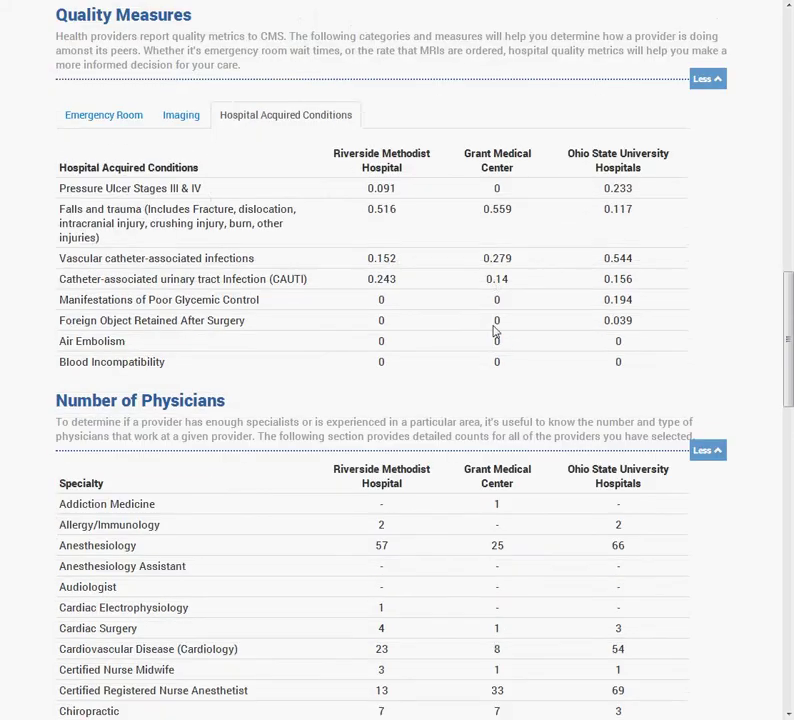
- Look through the Number of Physicians table to compare the hospitals' physician counts by specialty
scroll(495, 330, "down", 5)
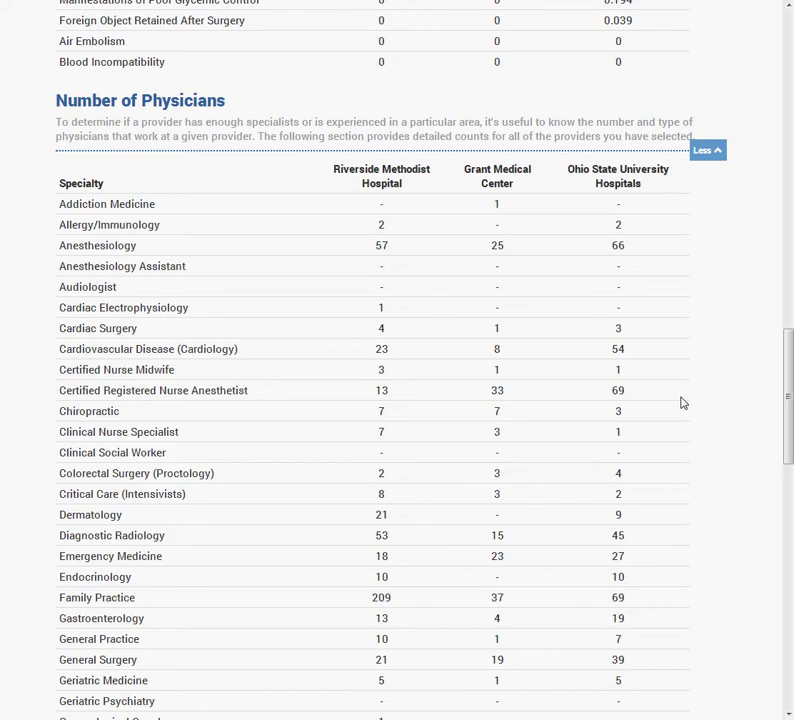
scroll(680, 403, "down", 1)
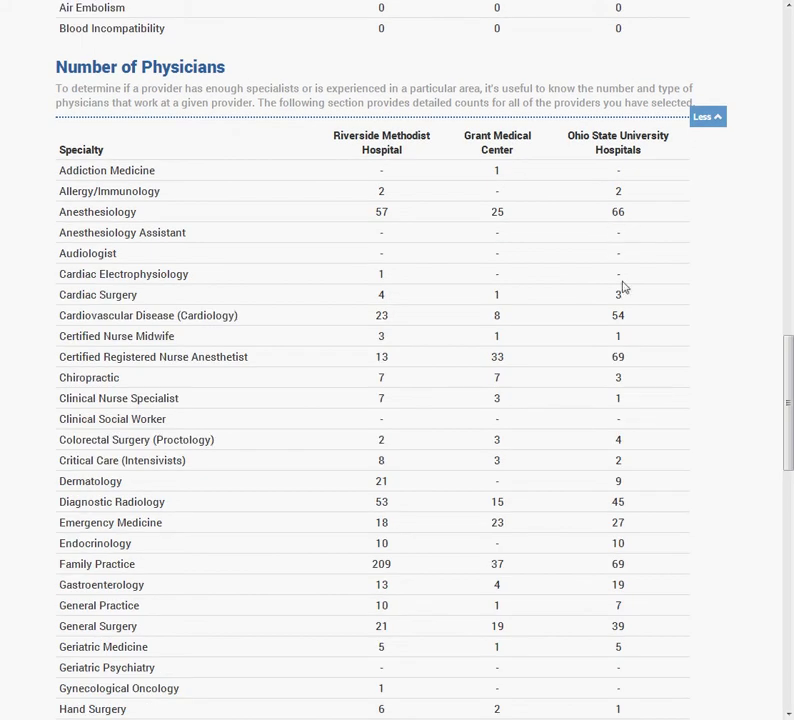
scroll(620, 358, "down", 1)
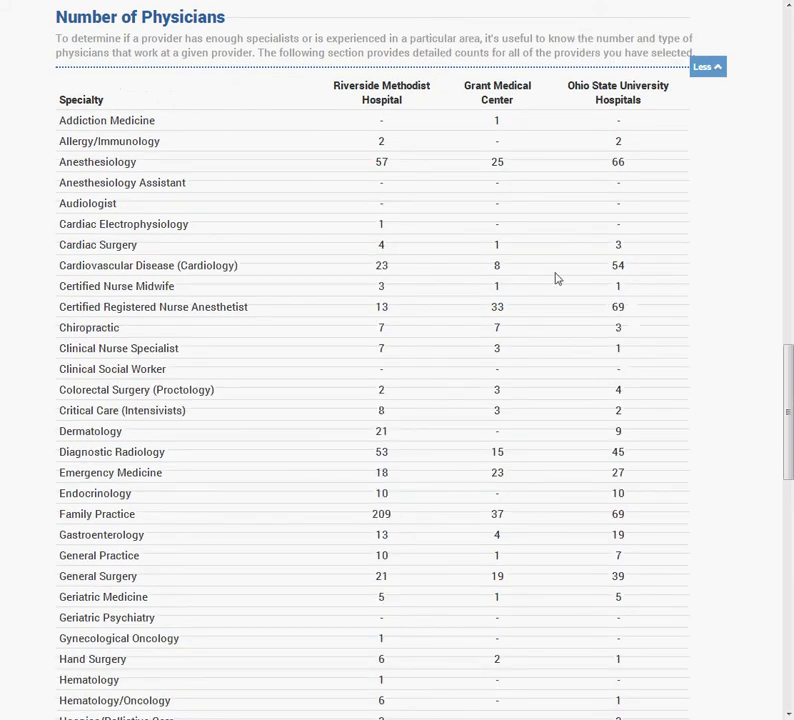
scroll(558, 278, "down", 1)
scroll(605, 432, "down", 8)
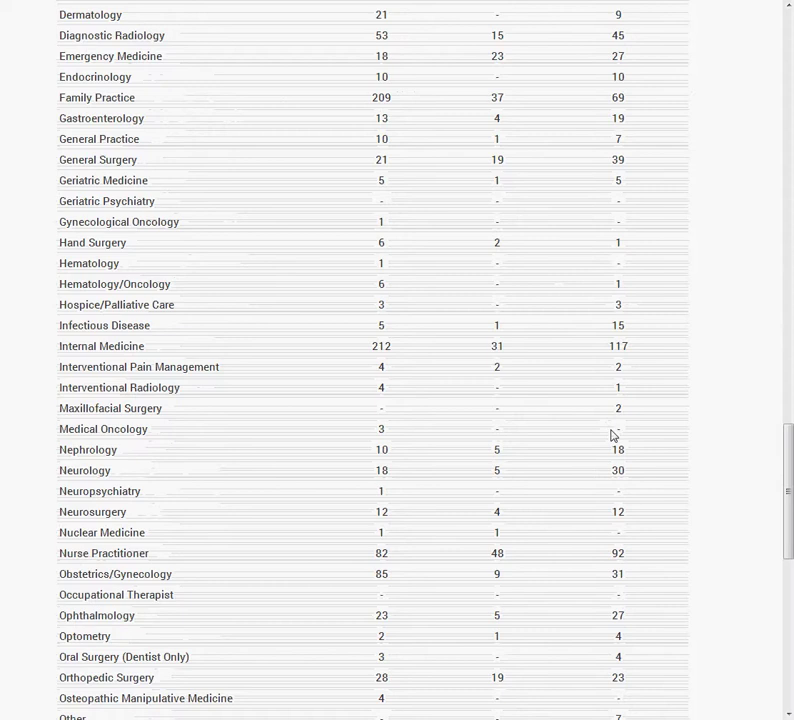
scroll(617, 447, "down", 2)
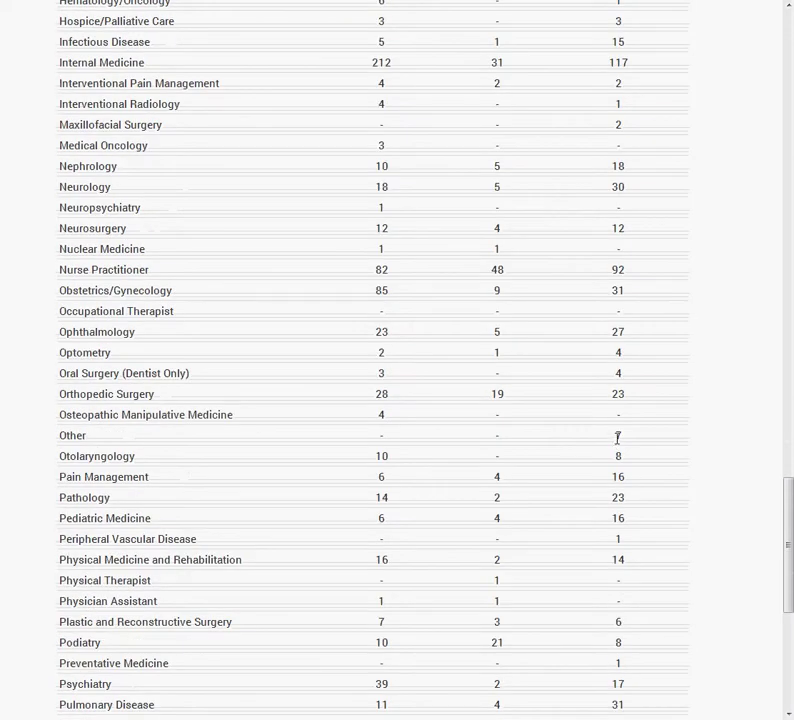
scroll(617, 438, "up", 16)
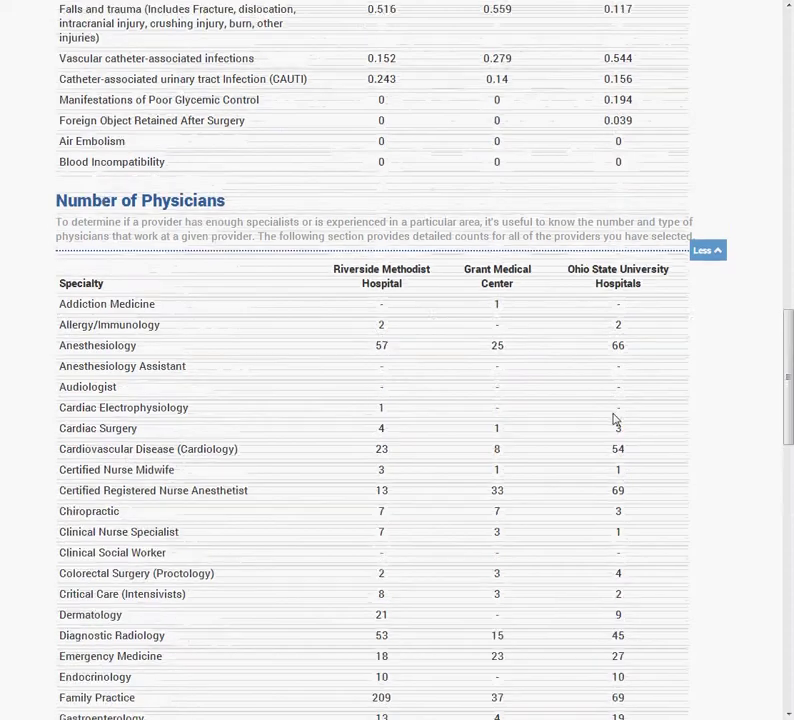
- Expand the Charge Comparison details and compare the three hospitals' charges by medical classification
scroll(615, 420, "up", 2)
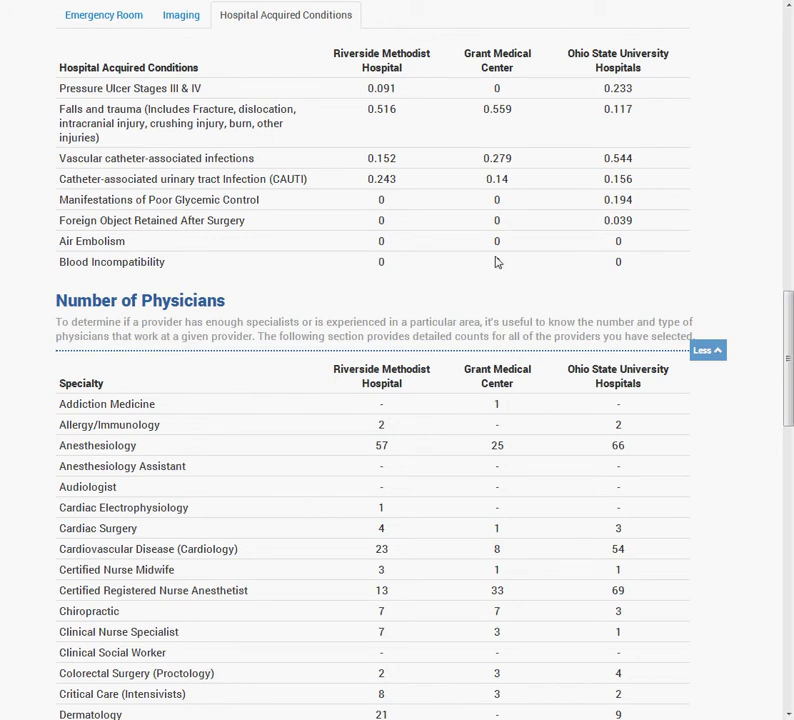
scroll(505, 285, "up", 2)
scroll(515, 305, "up", 20)
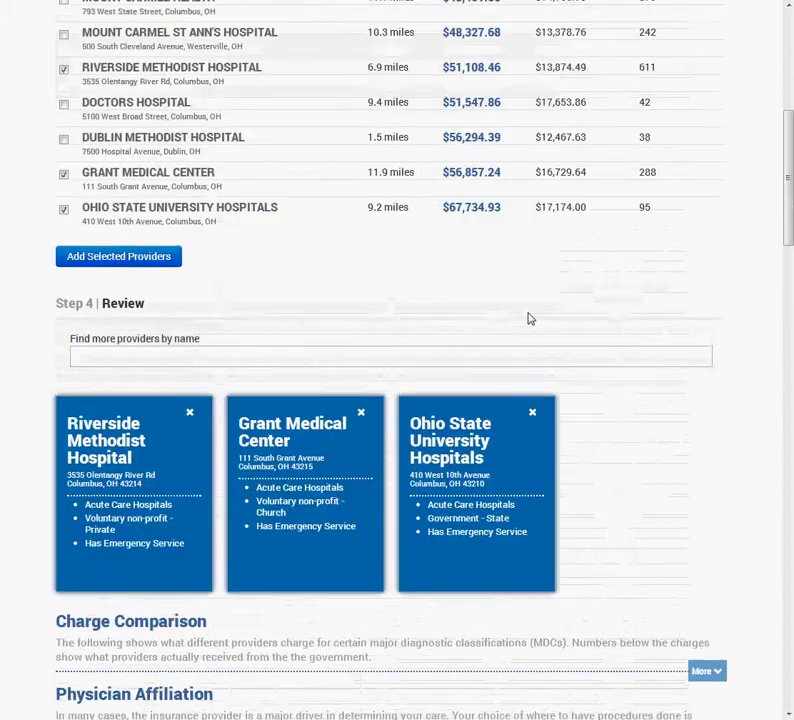
scroll(507, 445, "down", 12)
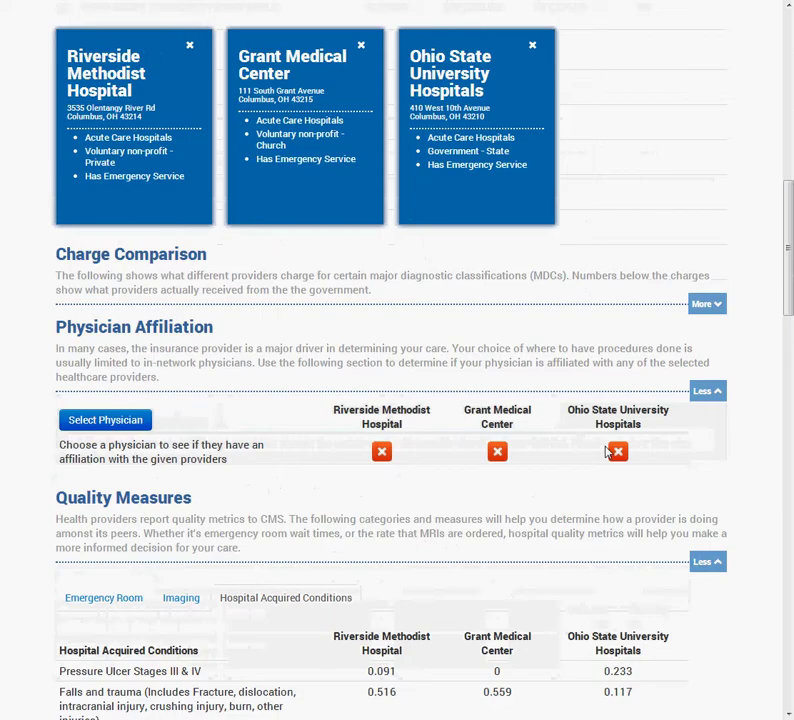
left_click(715, 290)
scroll(613, 358, "down", 4)
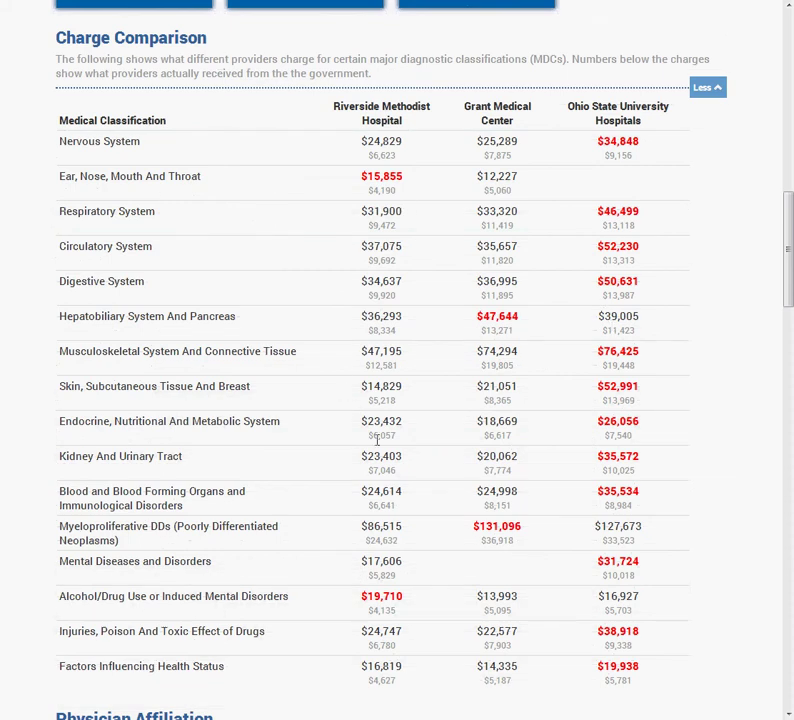
scroll(404, 434, "down", 3)
scroll(383, 440, "up", 3)
scroll(391, 364, "down", 1)
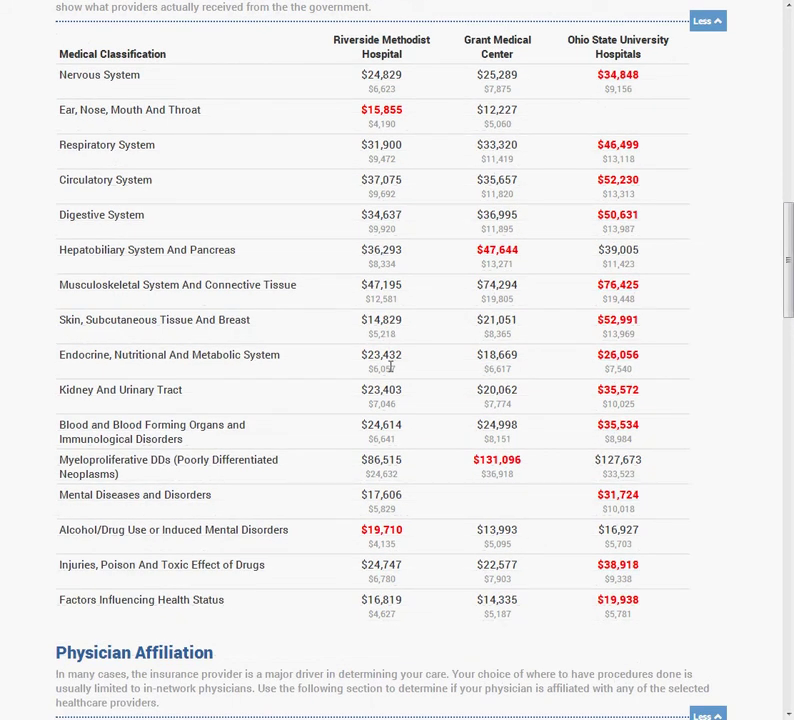
- Start selecting a physician for the Physician Affiliation check and set the state to OH
scroll(390, 366, "down", 5)
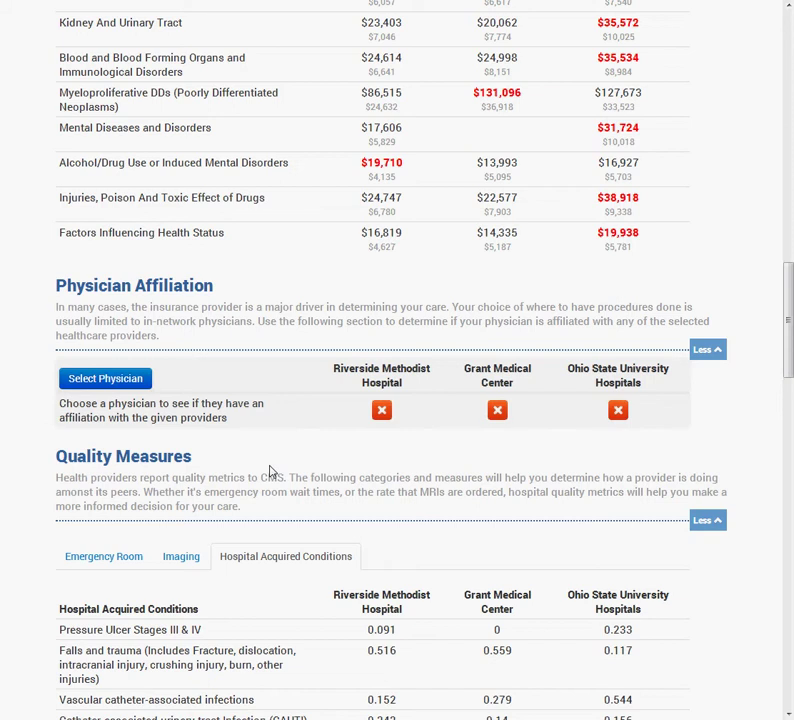
left_click(111, 384)
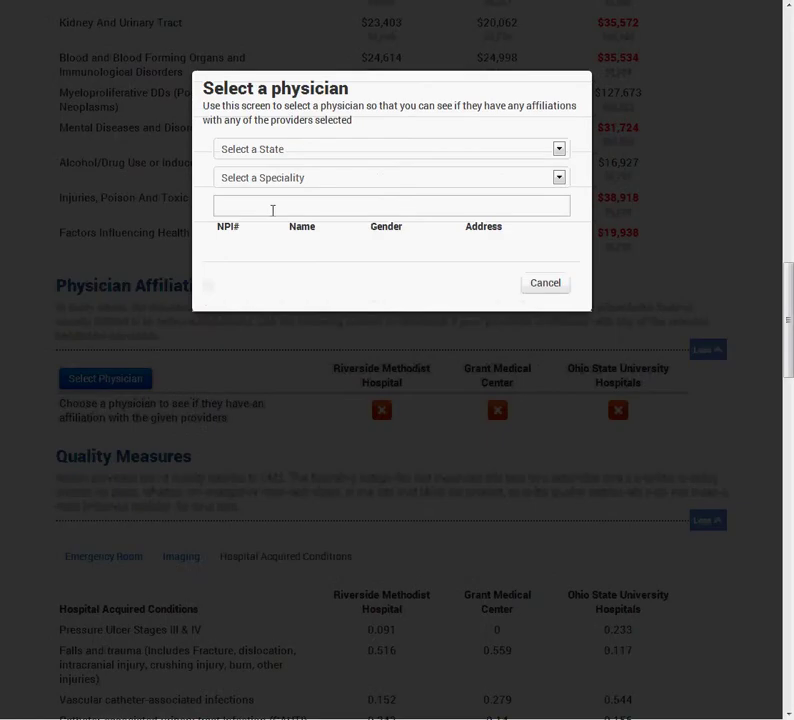
left_click(329, 155)
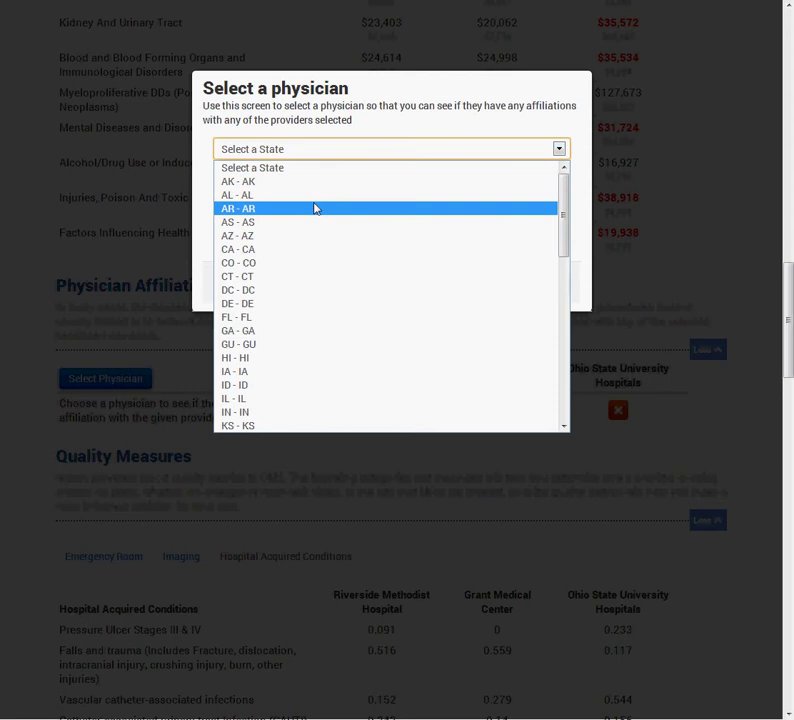
key("c")
key("o")
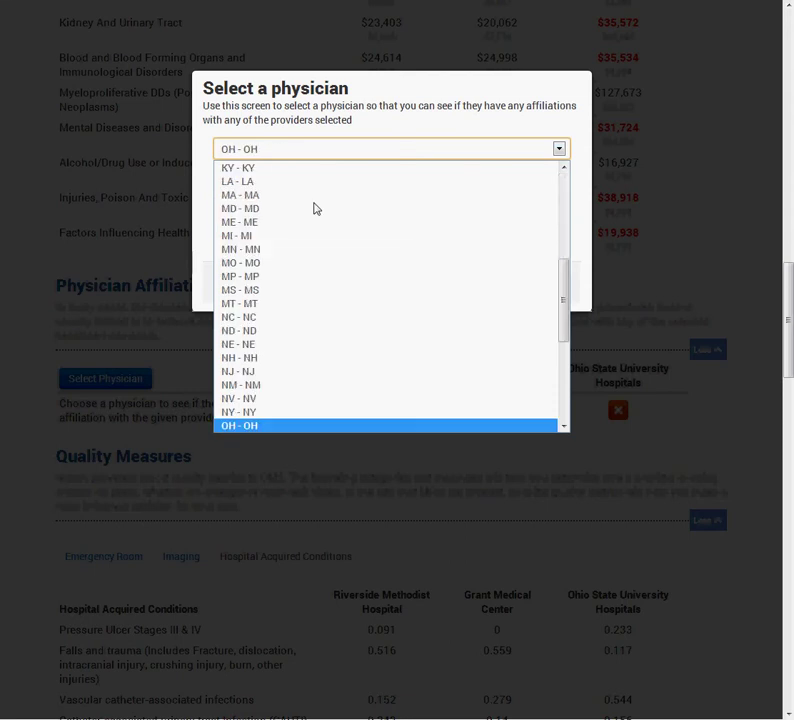
key("Return")
key("Tab")
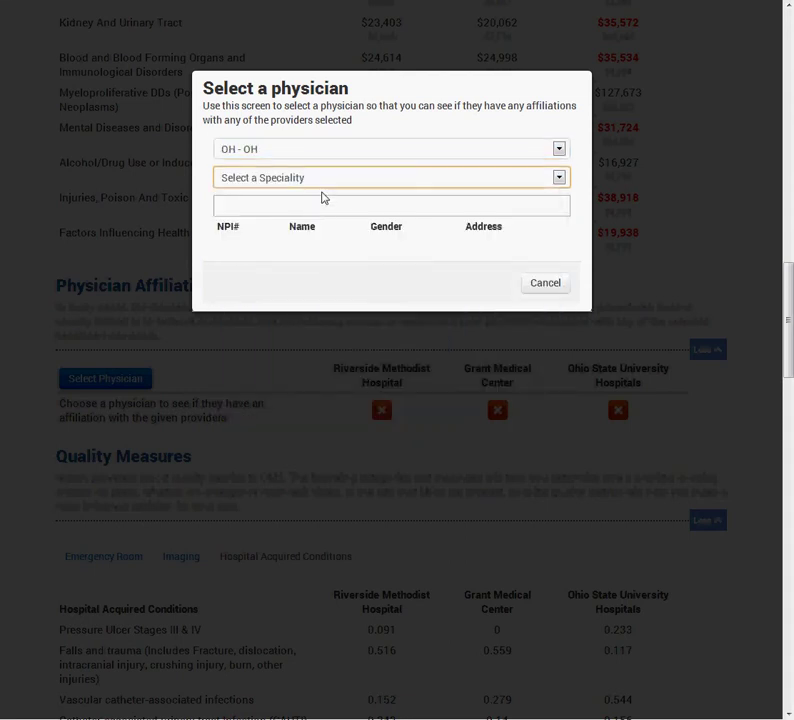
- Set the speciality to INTERNAL MEDICINE, search by the physician's last name and select the matching Columbus physician
key("i")
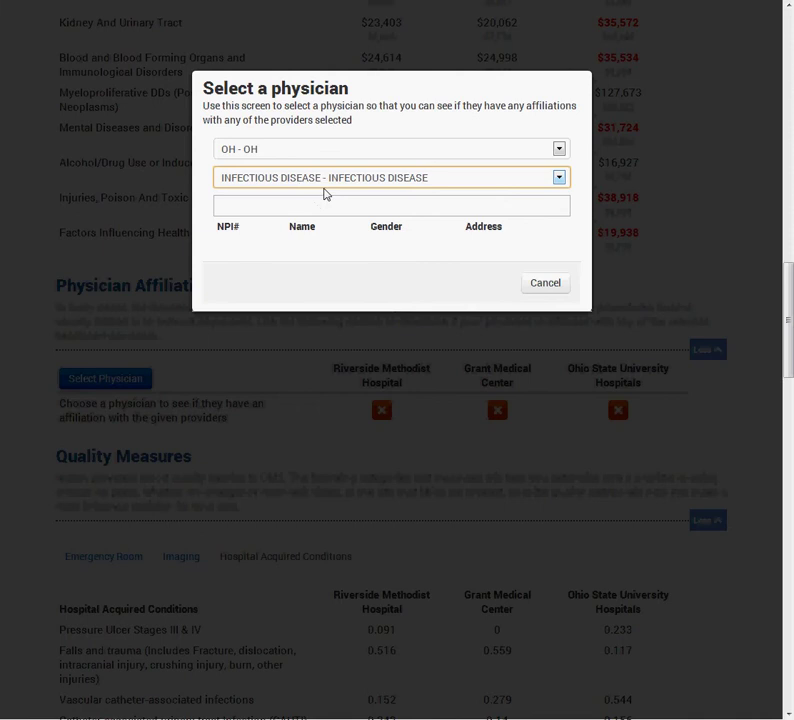
key("i")
key("Tab")
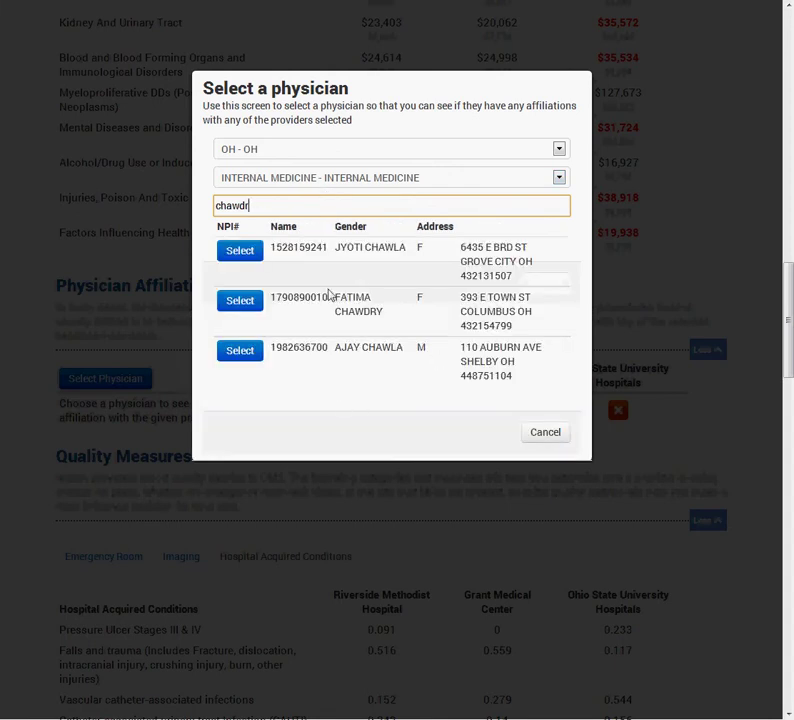
left_click(242, 306)
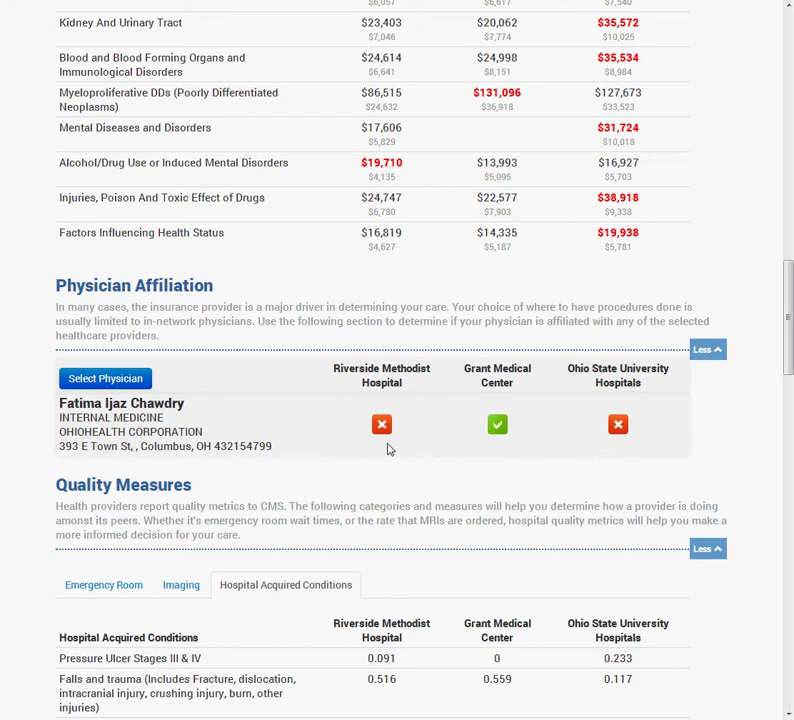
- Remove Grant Medical Center and Riverside Methodist Hospital from the providers under review
scroll(557, 464, "up", 1)
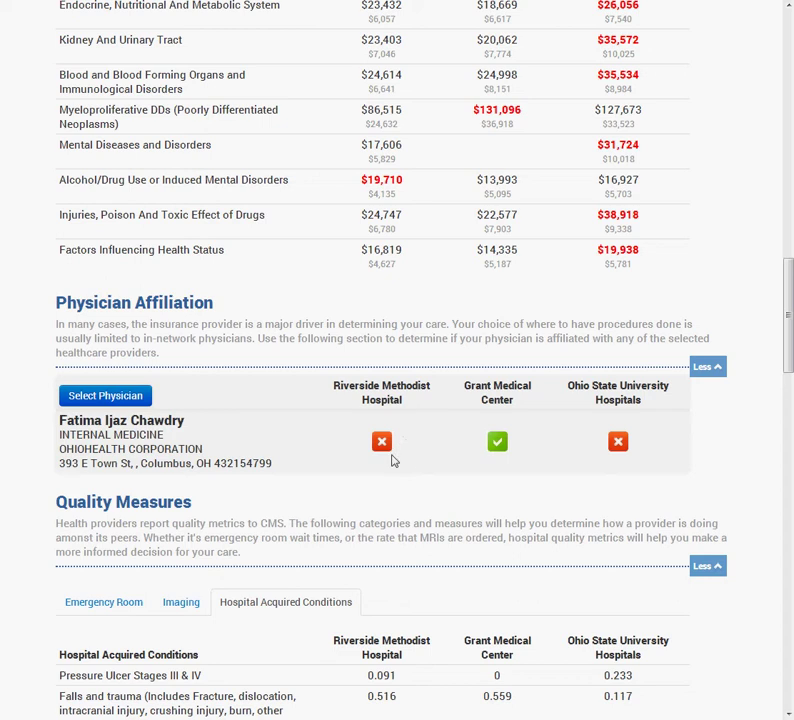
scroll(502, 467, "up", 2)
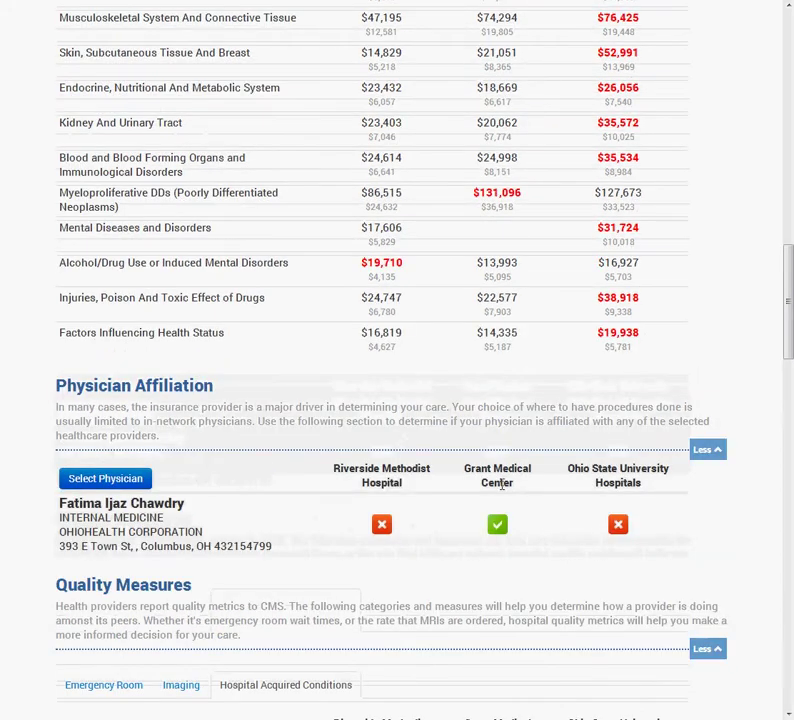
scroll(502, 484, "up", 1)
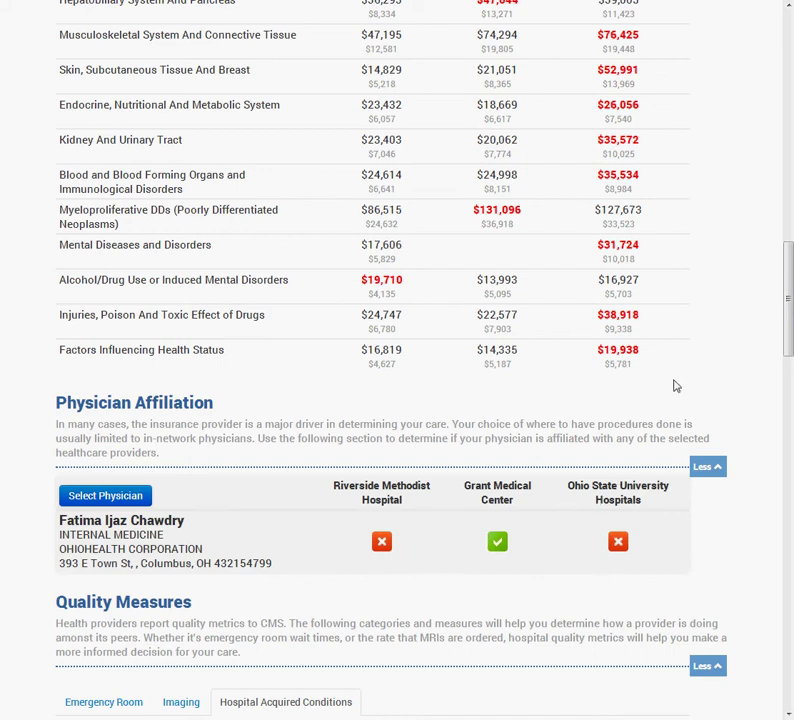
scroll(670, 388, "up", 4)
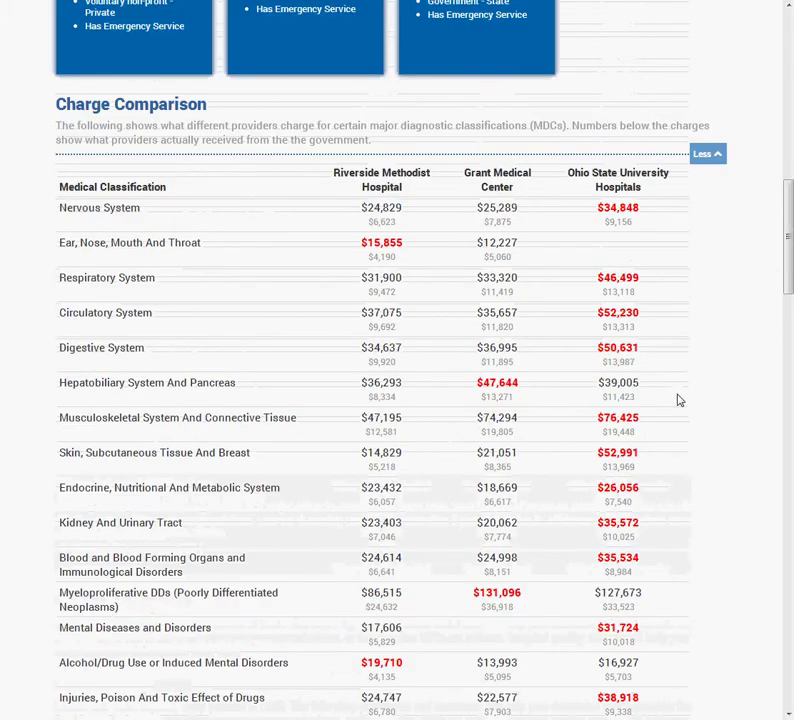
scroll(677, 400, "up", 2)
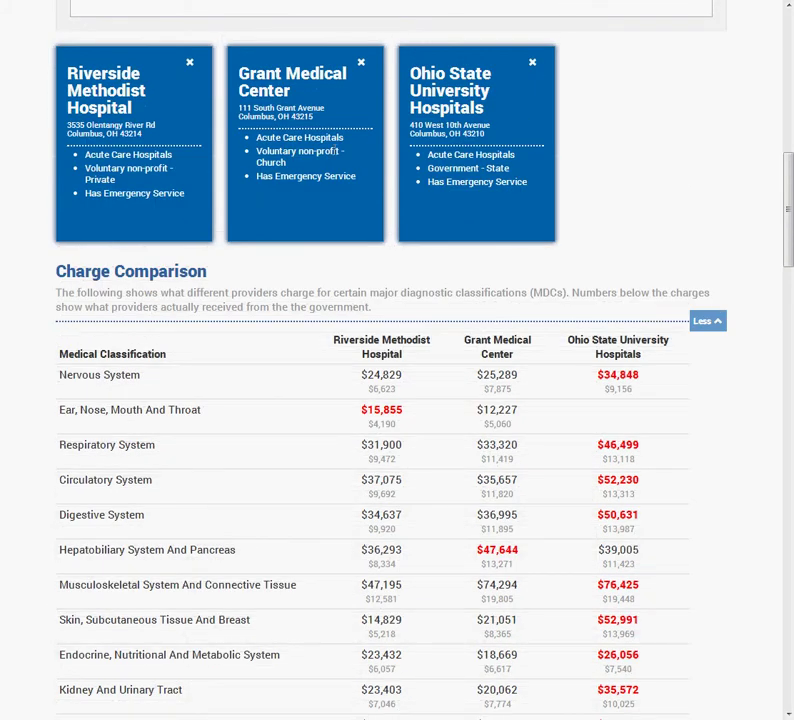
scroll(362, 72, "up", 1)
left_click(361, 78)
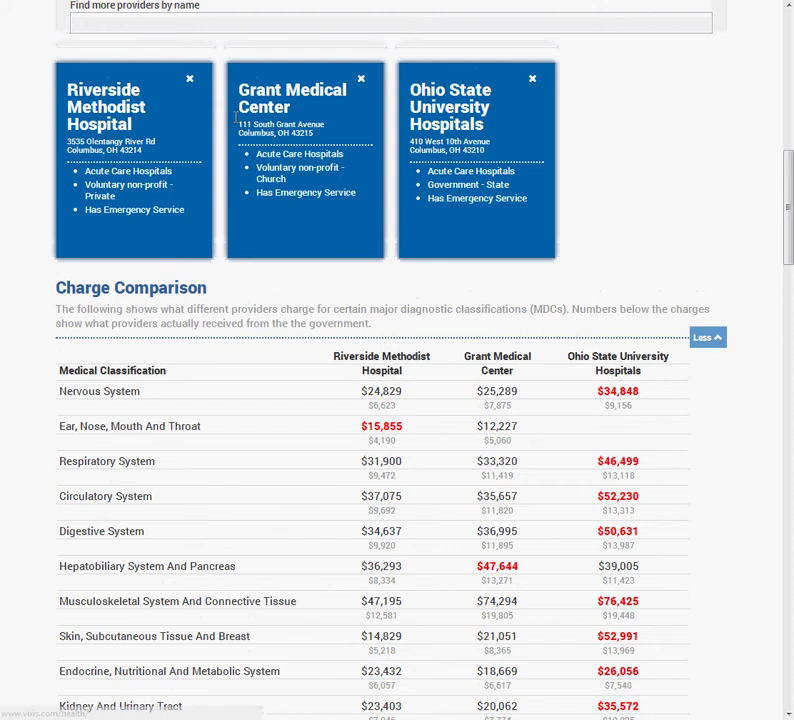
left_click(190, 80)
- Find providers by name with "univer" and add Emory University Hospital to the comparison
scroll(232, 184, "up", 2)
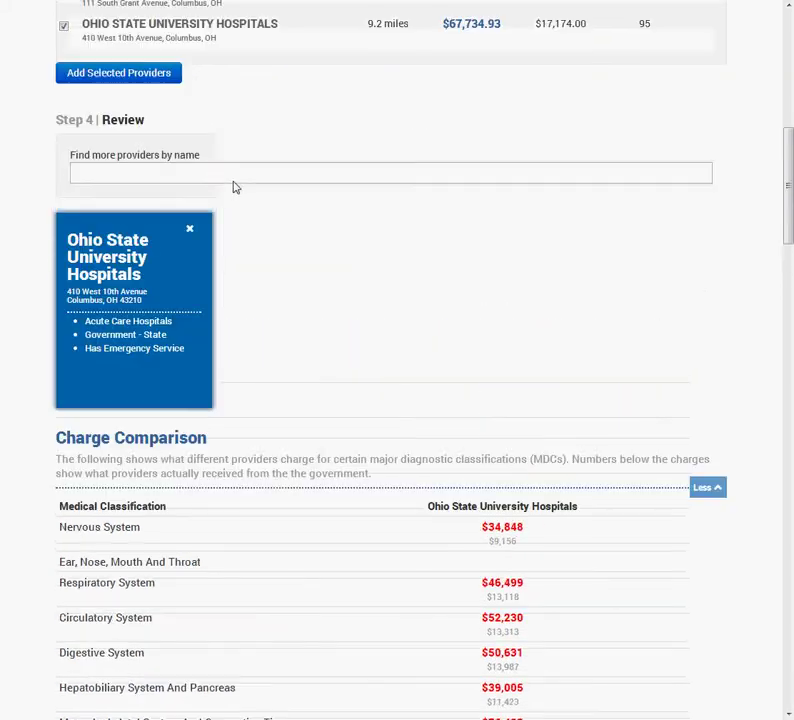
left_click(213, 176)
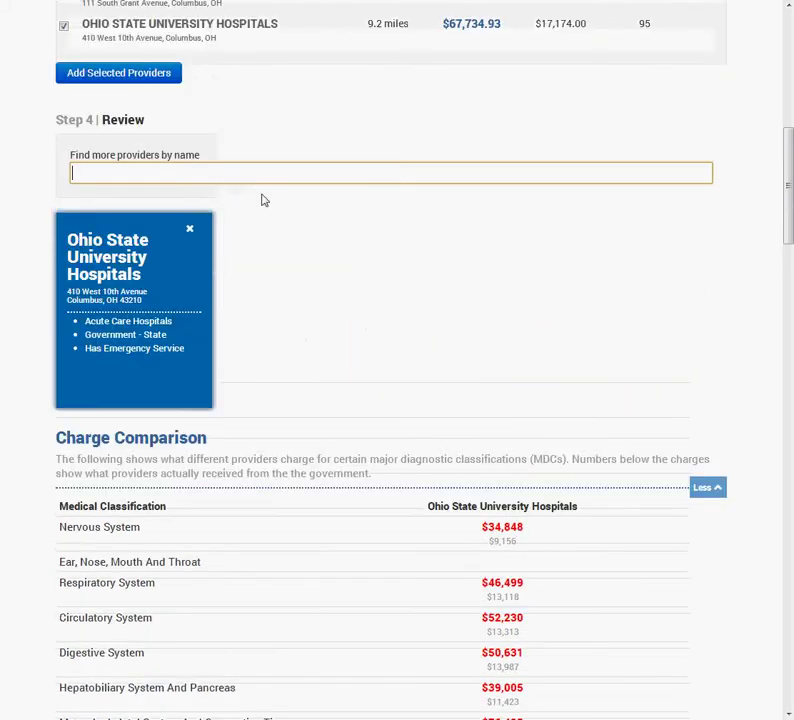
type("univer")
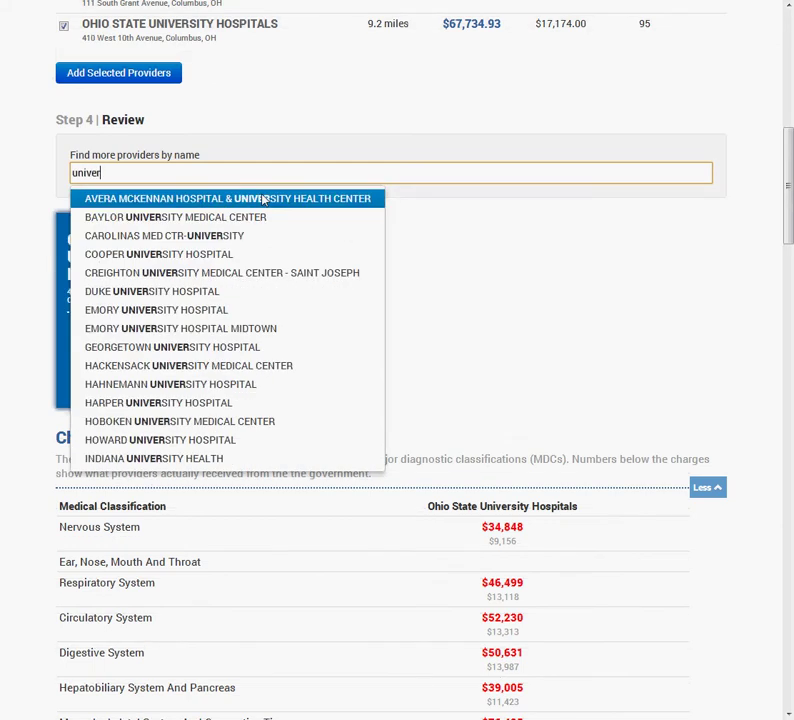
key("Down")
key("Down")
key("Down")
key("Down")
key("Down")
key("Down")
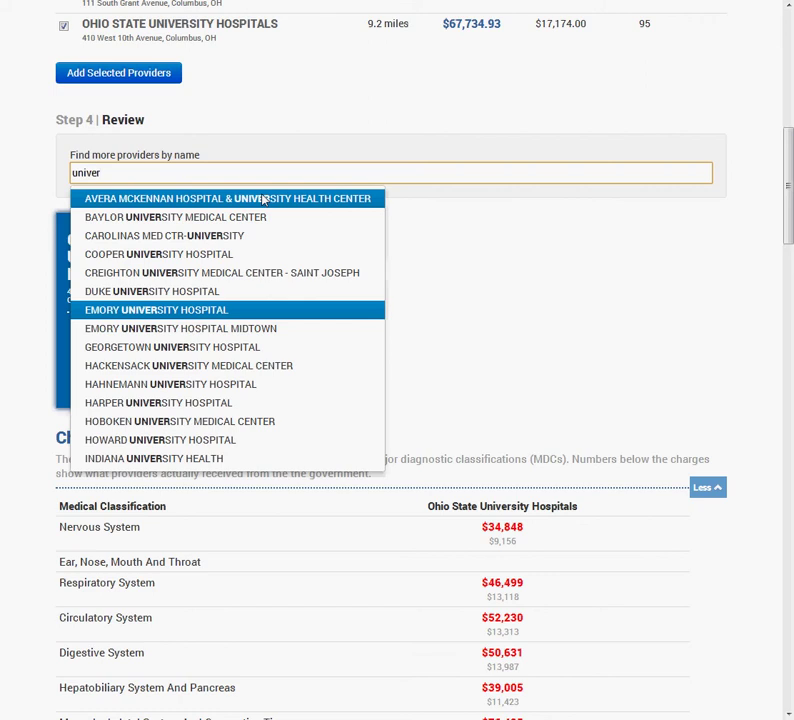
key("Return")
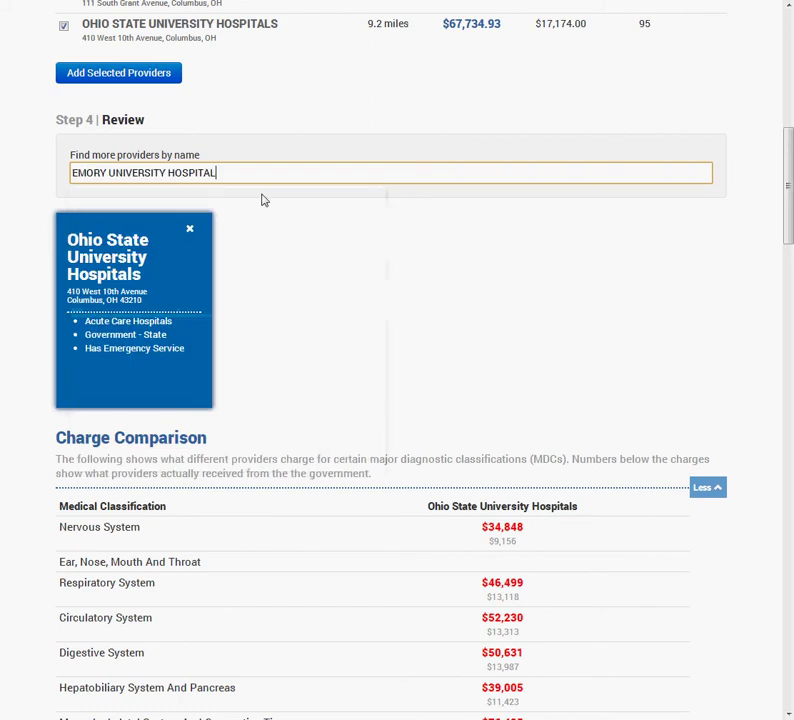
- Replace the provider search text with "univ" and add Duke University Hospital to the comparison
left_click_drag(256, 177, 71, 174)
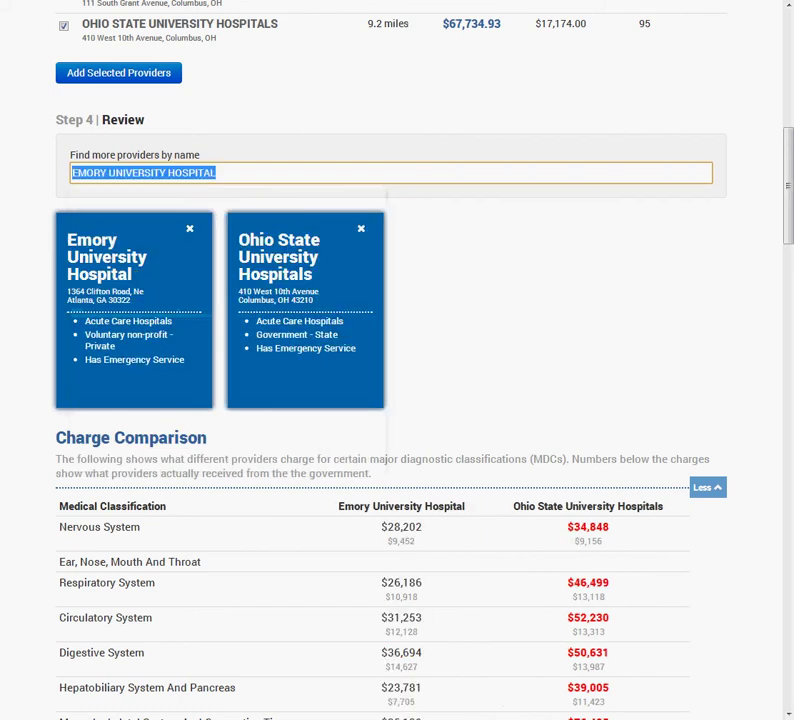
type("univ")
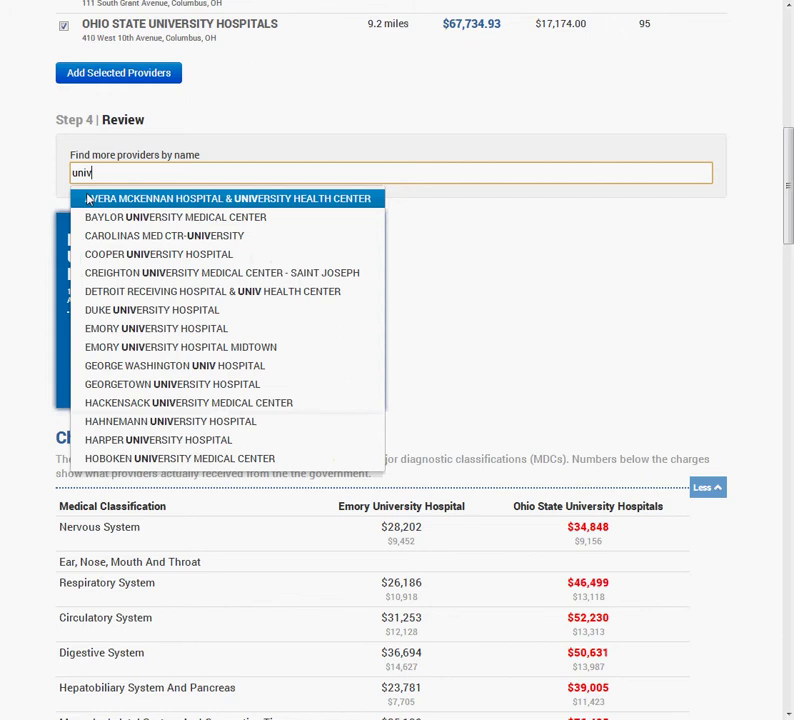
key("Down")
key("Down")
key("Down")
key("Down")
key("Return")
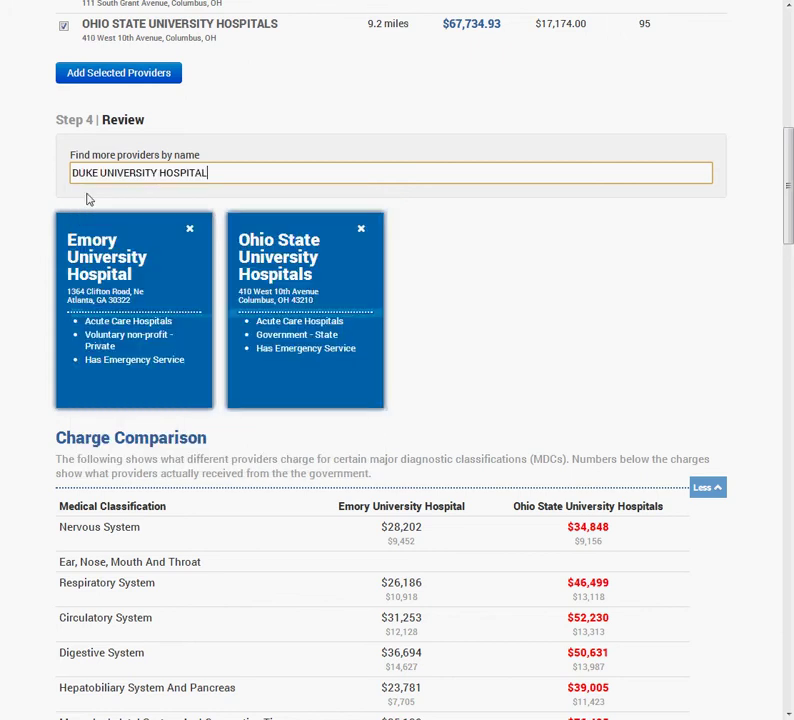
- Compare the charges of Emory, Duke and Ohio State University Hospitals by classification, and check the physician's affiliation with them
scroll(584, 365, "down", 4)
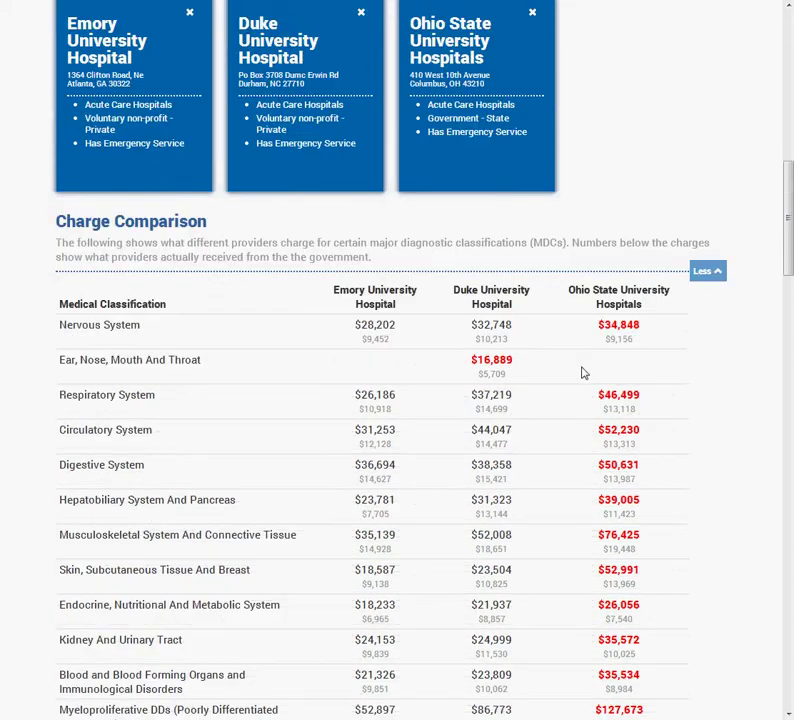
scroll(584, 373, "down", 5)
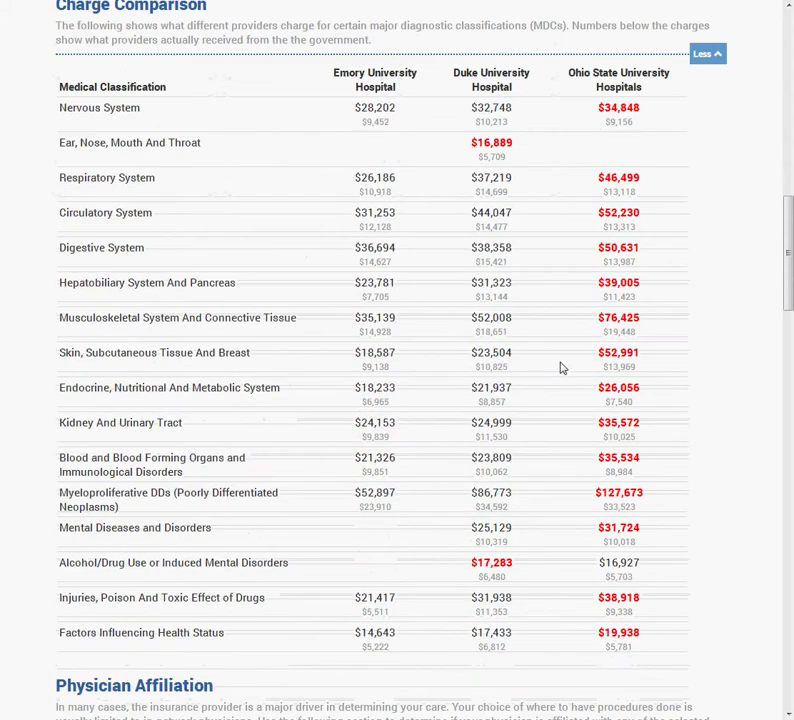
scroll(560, 368, "down", 1)
scroll(560, 370, "up", 2)
scroll(561, 370, "up", 2)
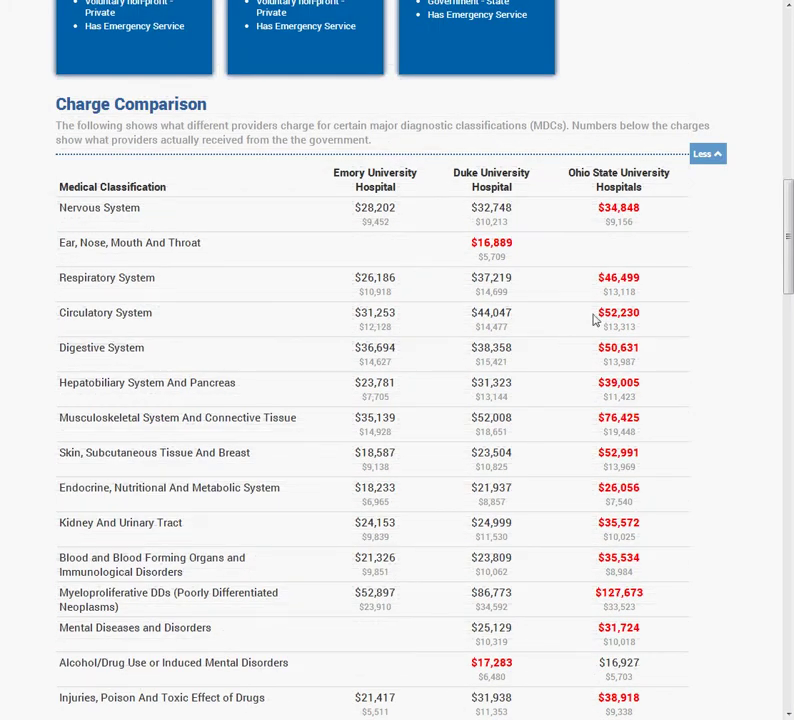
scroll(590, 330, "down", 3)
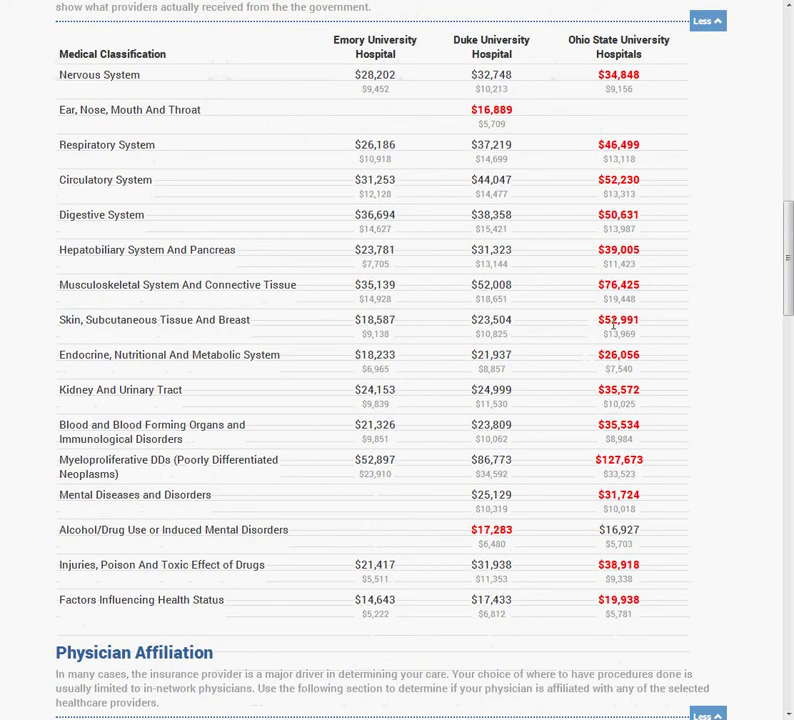
scroll(382, 200, "up", 3)
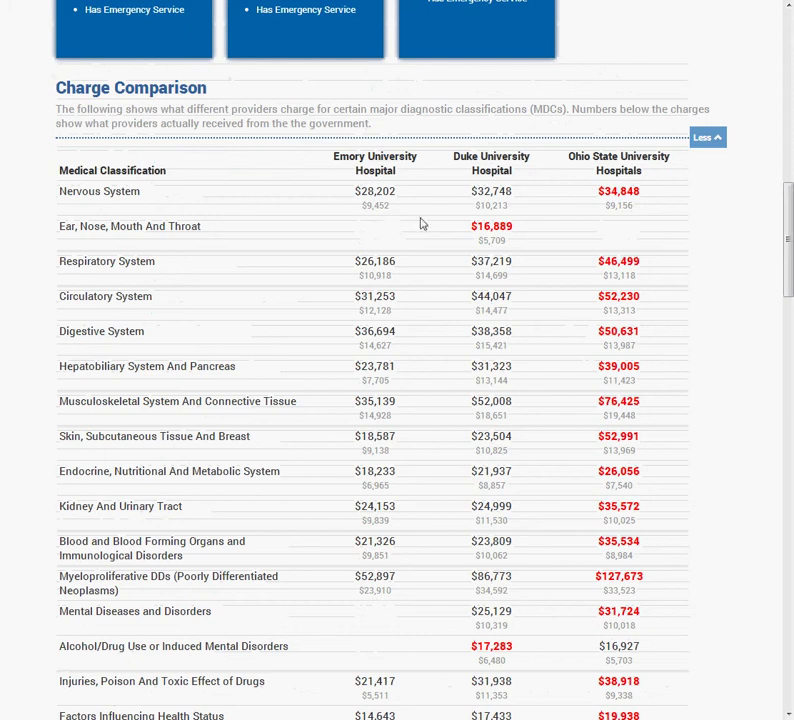
scroll(523, 312, "up", 1)
scroll(522, 388, "down", 5)
scroll(520, 370, "down", 5)
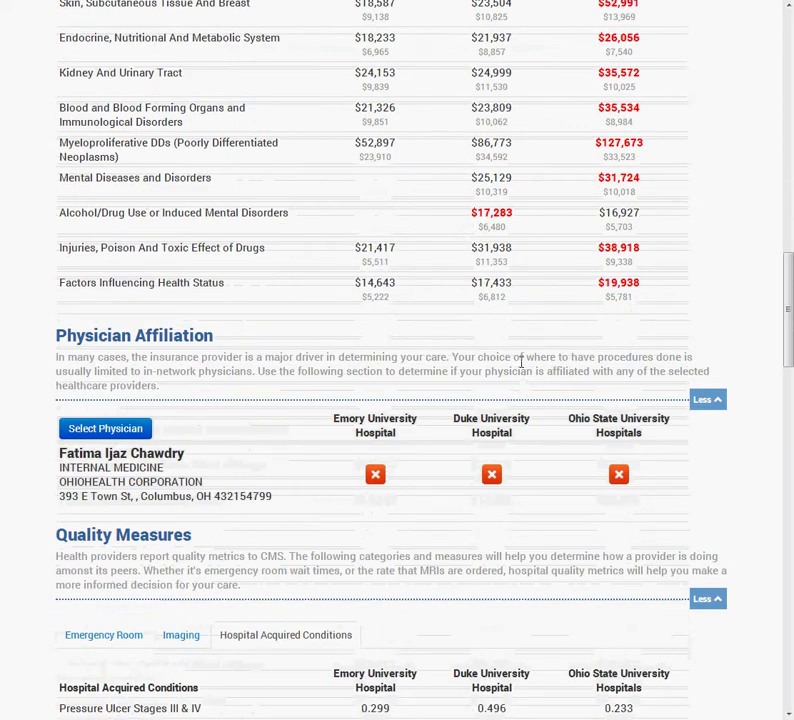
scroll(523, 369, "up", 1)
scroll(523, 355, "down", 1)
- Highlight Ohio State University Hospitals' charge for Musculoskeletal System And Connective Tissue in the Charge Comparison table
scroll(530, 348, "up", 4)
scroll(540, 330, "up", 3)
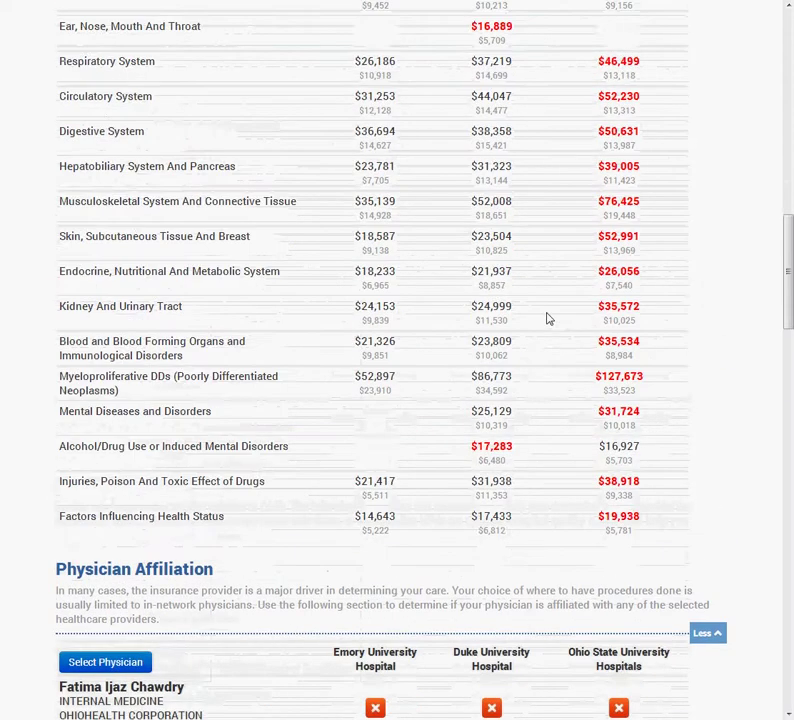
left_click_drag(590, 294, 637, 286)
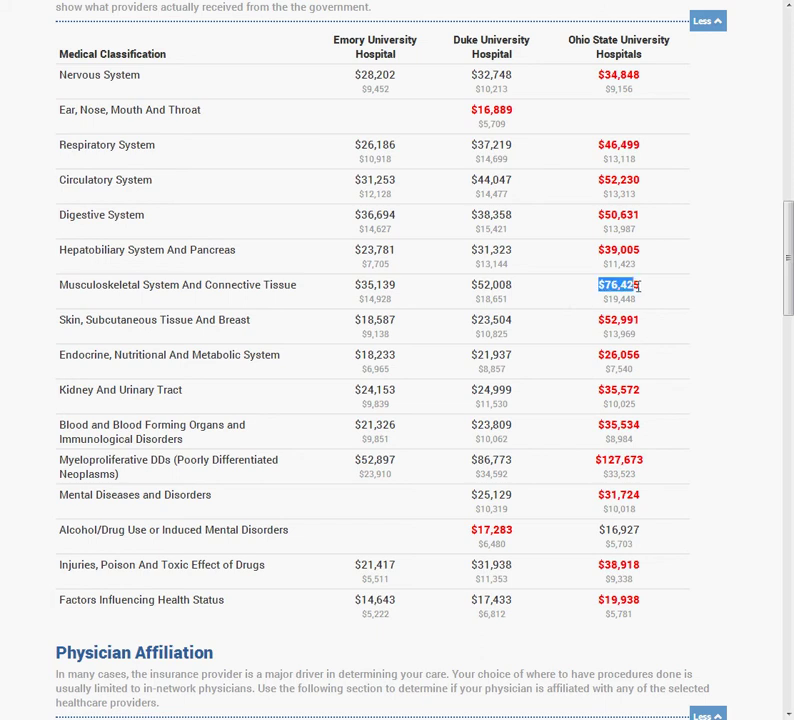
- Highlight Emory University Hospital's Musculoskeletal System And Connective Tissue charge, and compare the three hospitals' physician counts by specialty
left_click_drag(400, 286, 347, 286)
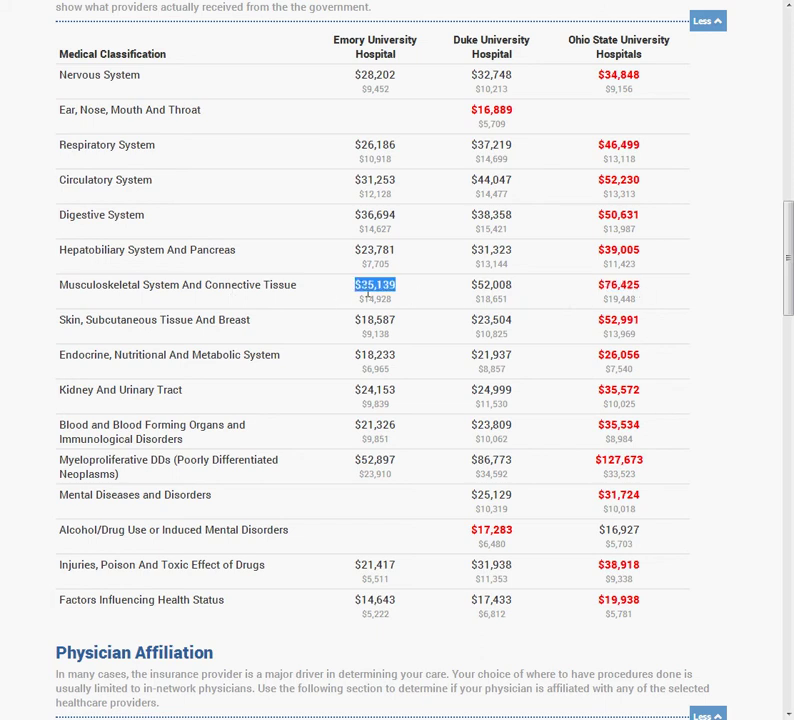
scroll(408, 374, "down", 7)
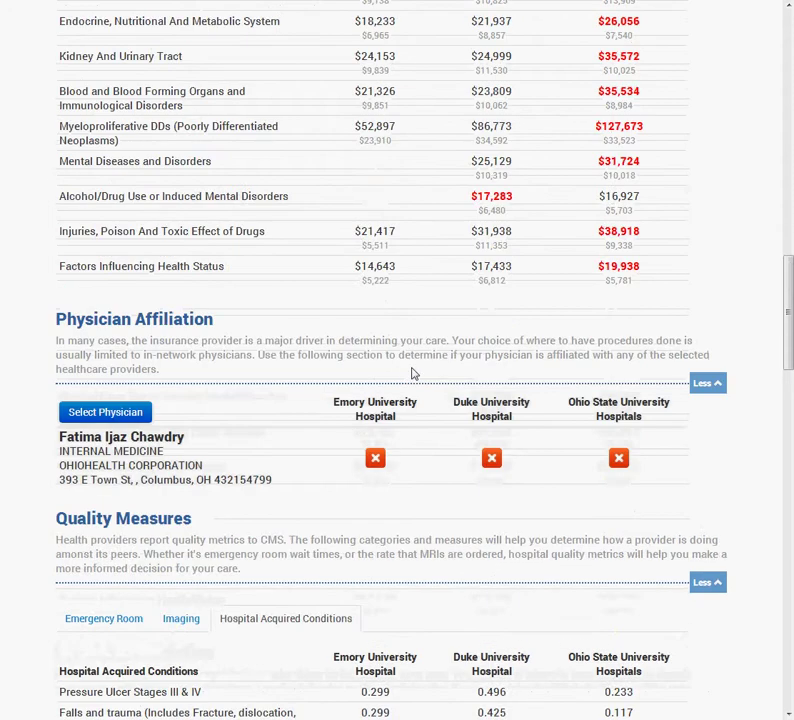
scroll(427, 377, "down", 5)
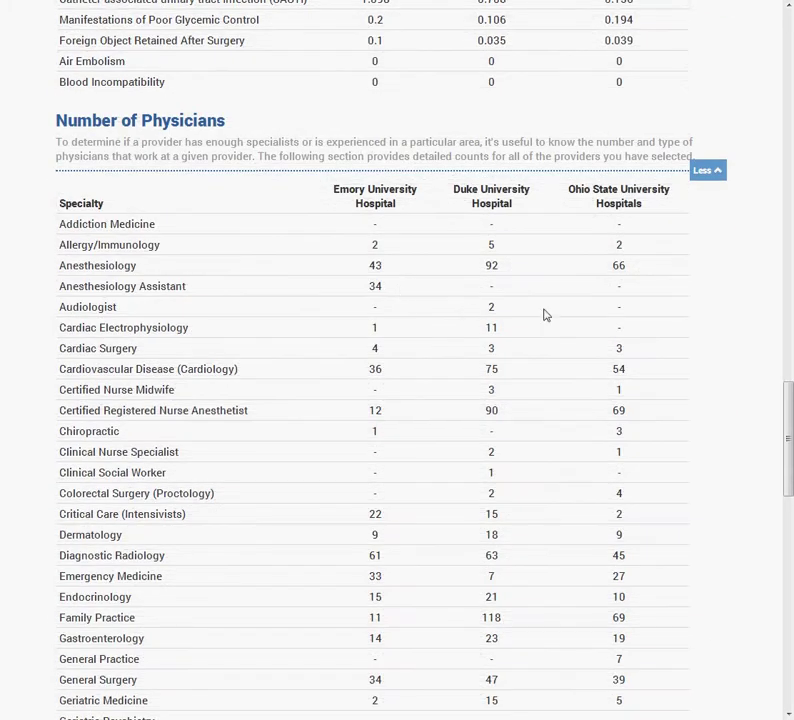
scroll(572, 388, "down", 1)
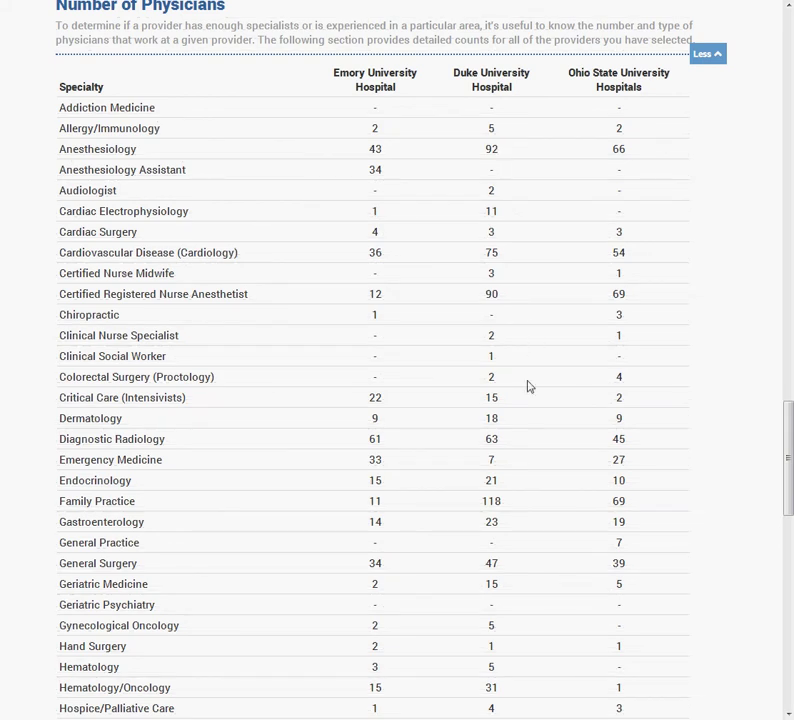
scroll(532, 434, "up", 1)
scroll(531, 450, "down", 2)
- Review the three hospitals' Charge Comparison by medical classification, and look over the DRG 470 cost map and the nearby providers list
scroll(531, 455, "up", 15)
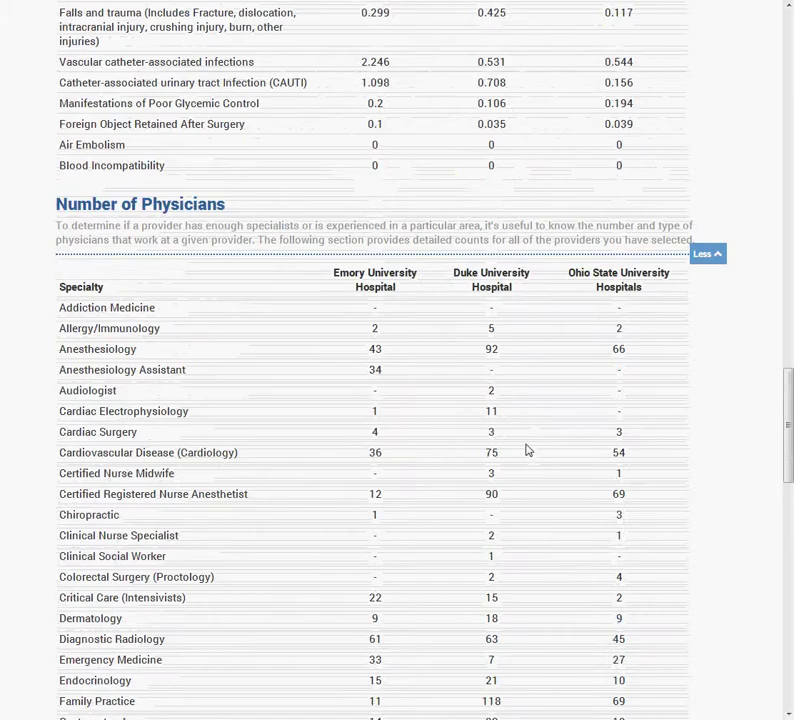
scroll(527, 440, "up", 4)
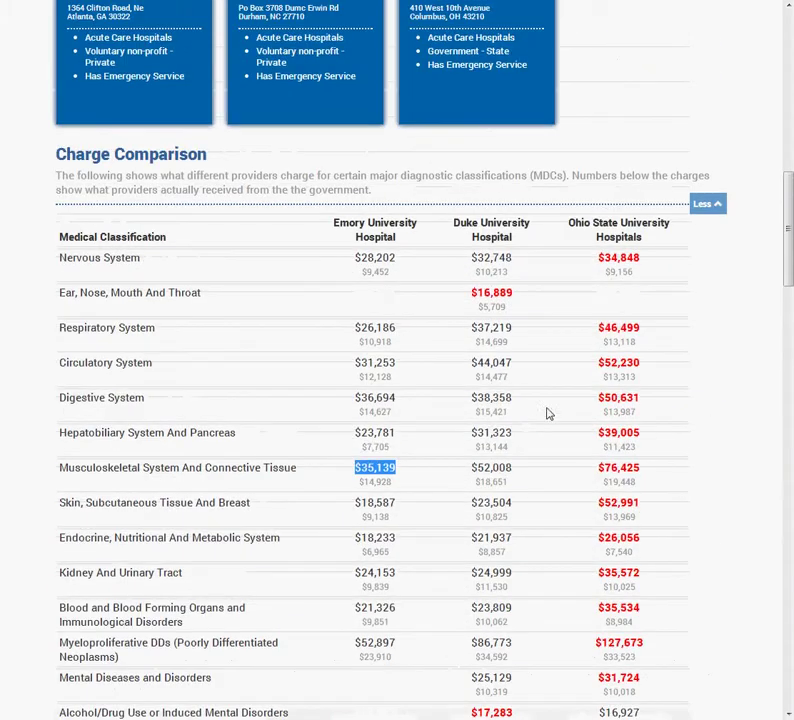
scroll(594, 409, "down", 1)
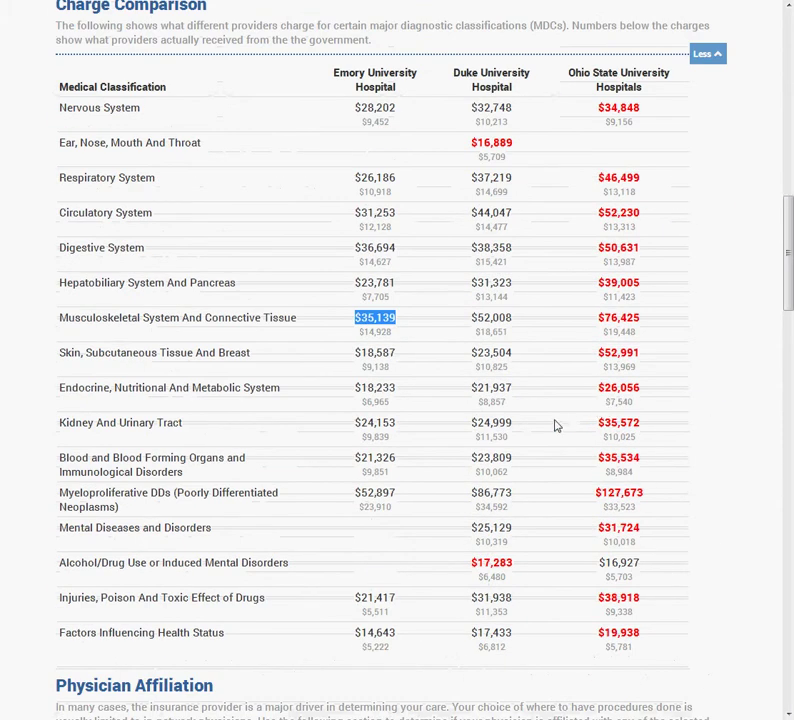
scroll(555, 425, "up", 2)
scroll(640, 430, "up", 1)
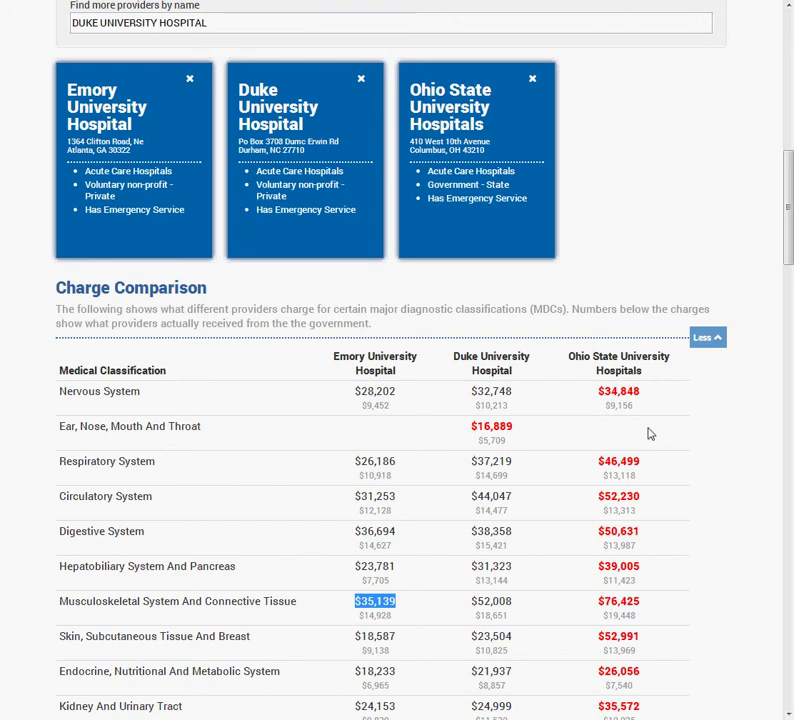
scroll(660, 461, "down", 2)
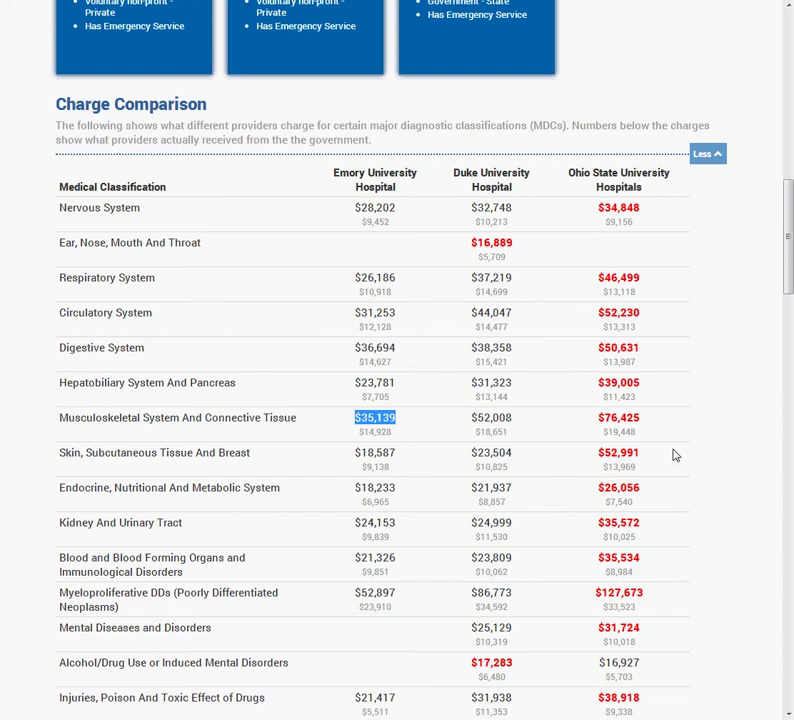
scroll(674, 455, "up", 5)
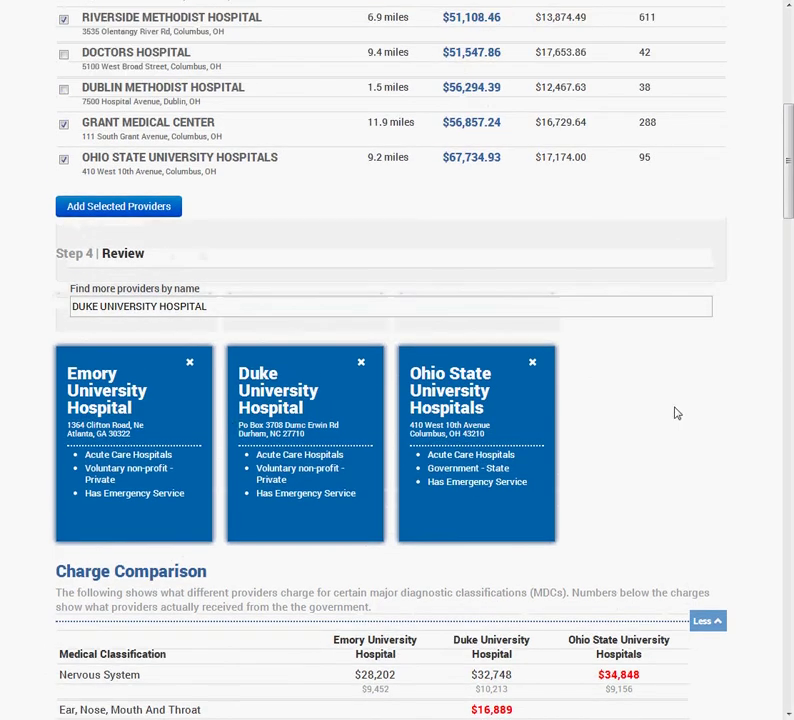
scroll(677, 410, "up", 5)
scroll(679, 405, "up", 1)
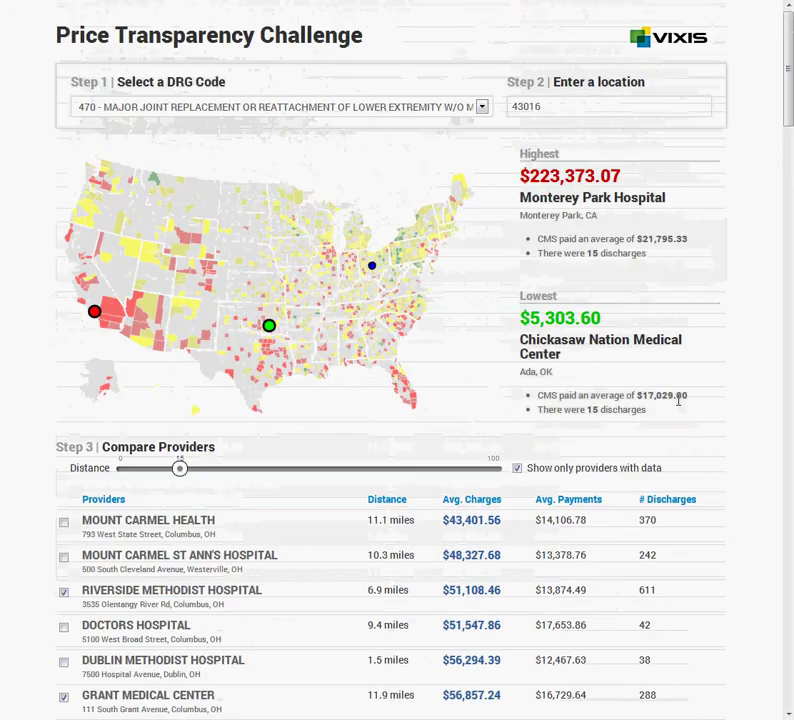
scroll(679, 400, "down", 8)
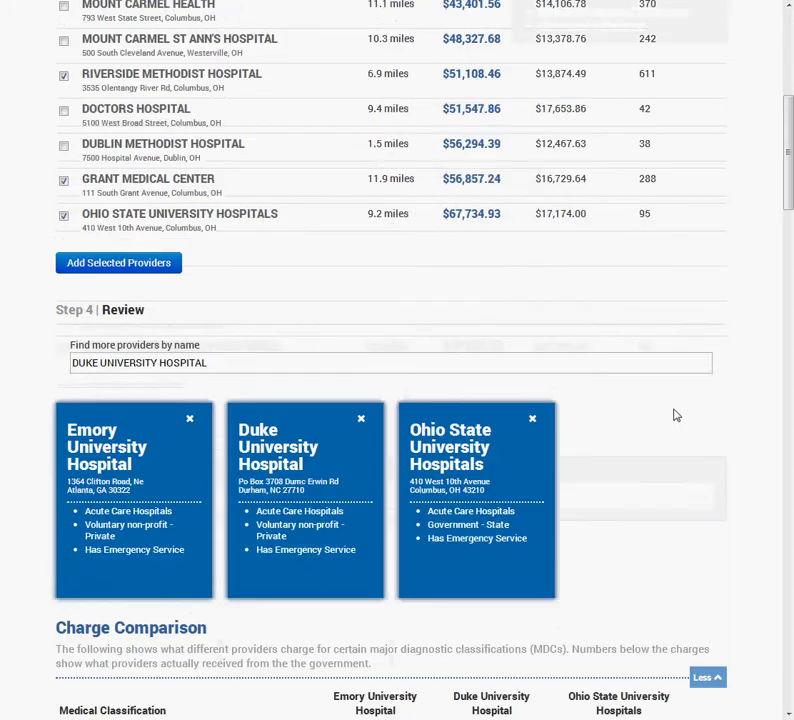